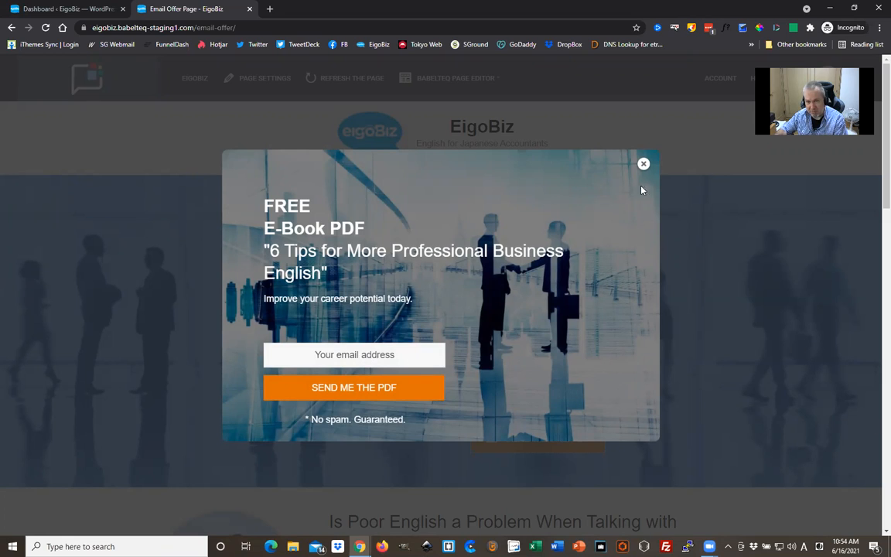
Step: Dismiss the e-book popup on the email offer page, look through the page, and open the blog
click(643, 163)
scroll(643, 325, down, 10)
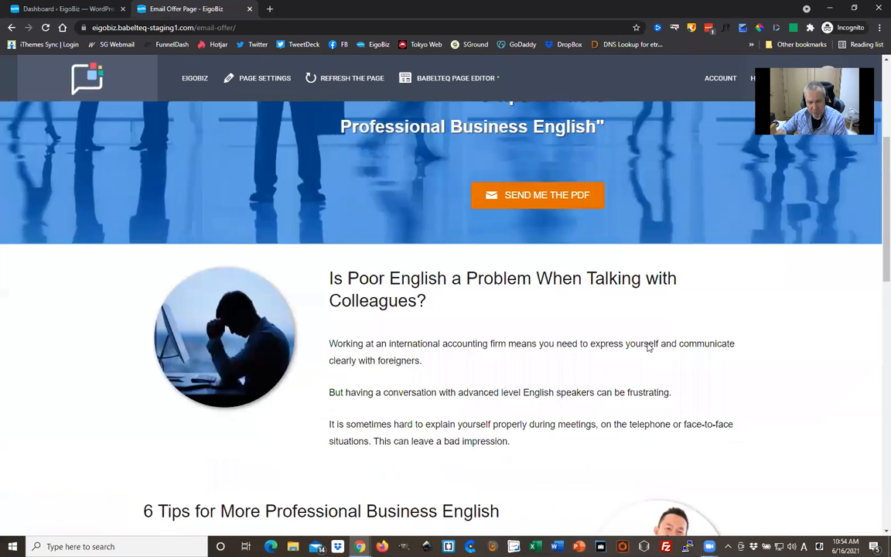
scroll(644, 366, down, 4)
click(585, 425)
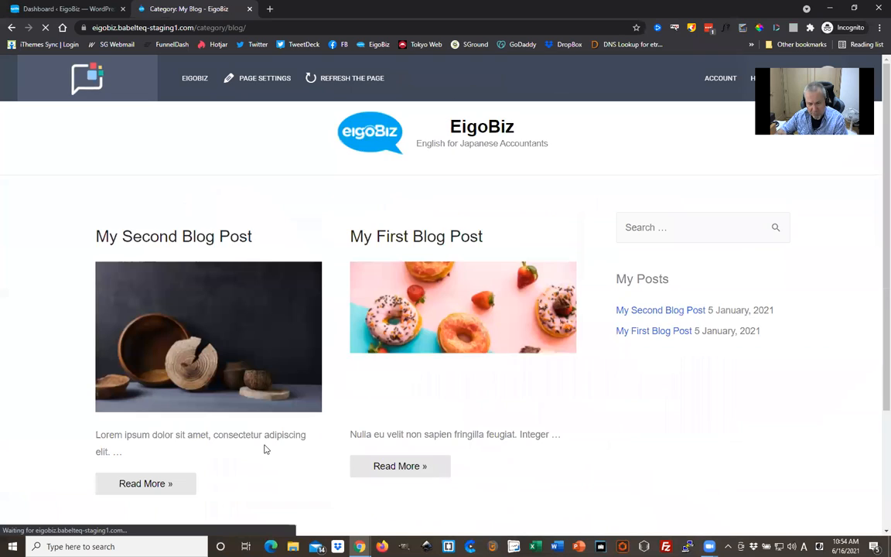
Step: Open My Second Blog Post and examine its content down to the end of the article
click(149, 313)
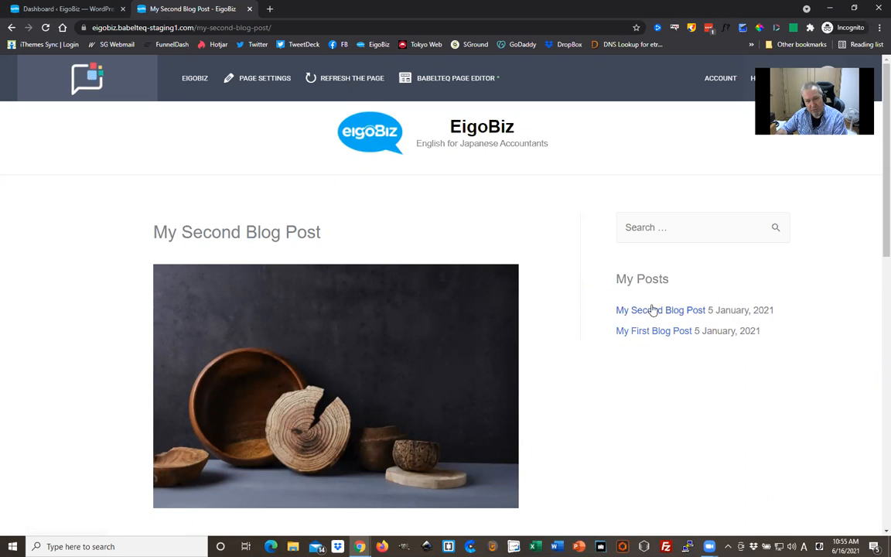
scroll(282, 293, down, 3)
scroll(282, 292, down, 7)
scroll(298, 318, up, 4)
scroll(303, 308, down, 2)
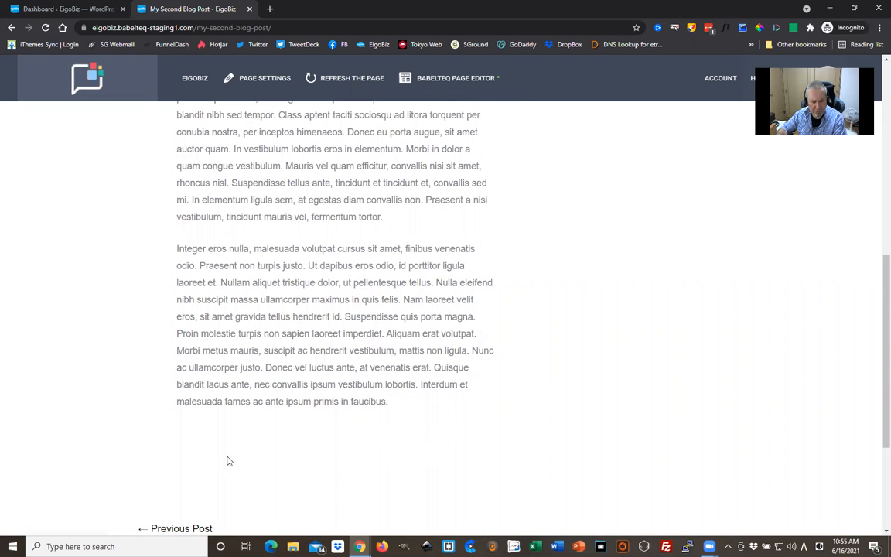
scroll(379, 317, down, 1)
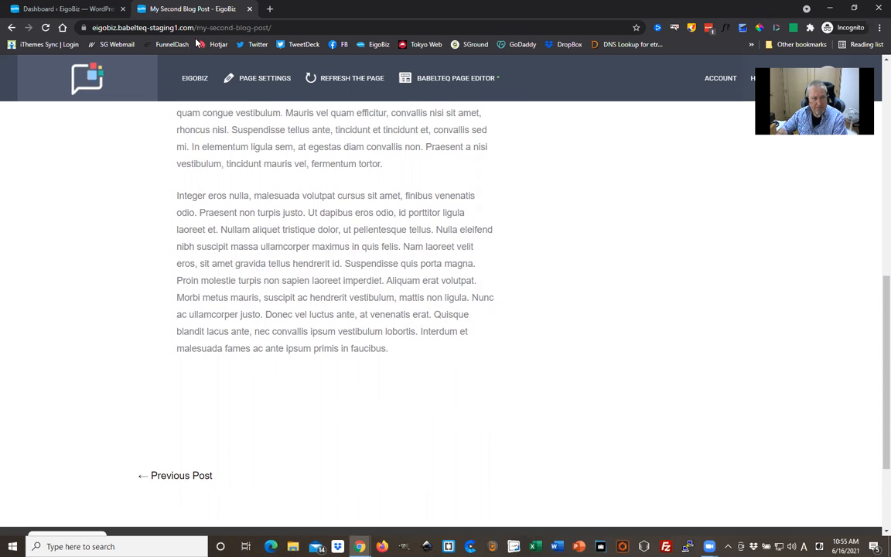
Step: Switch to the WordPress admin dashboard and open the Convert Pro list of call-to-actions
click(92, 11)
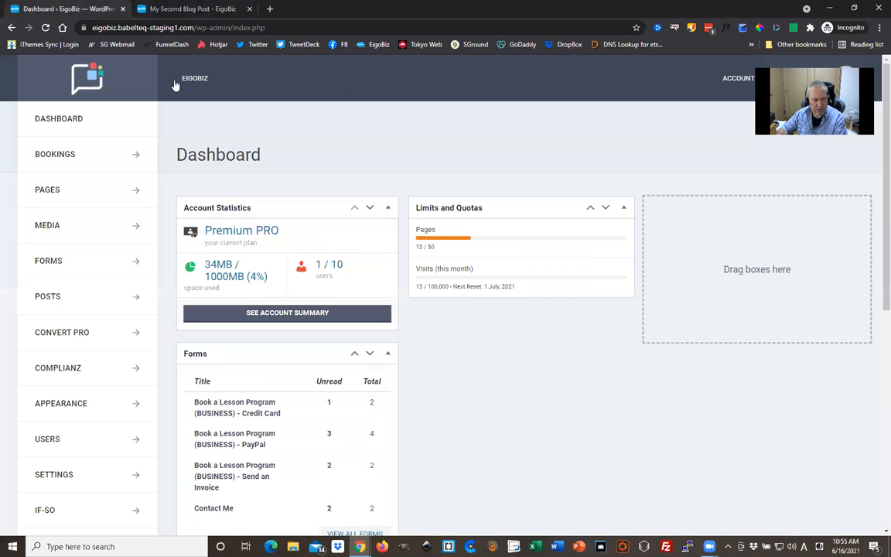
click(133, 335)
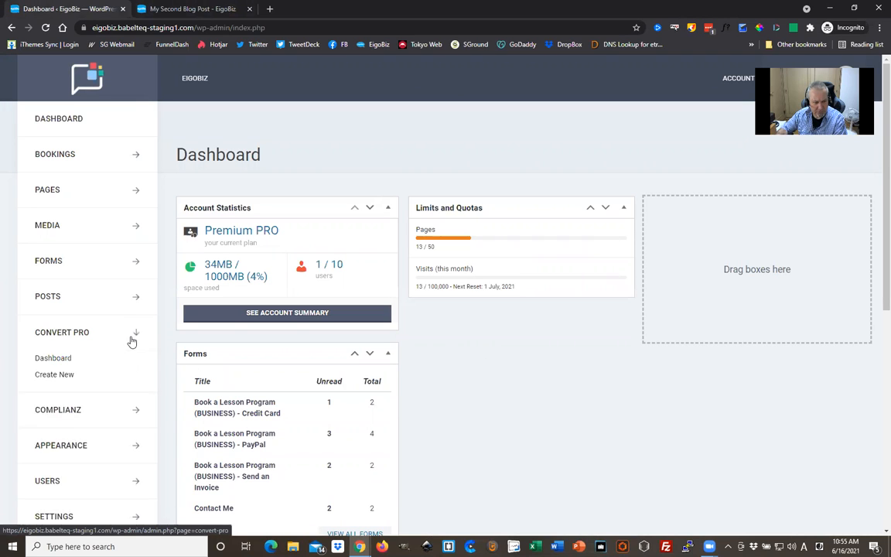
click(59, 358)
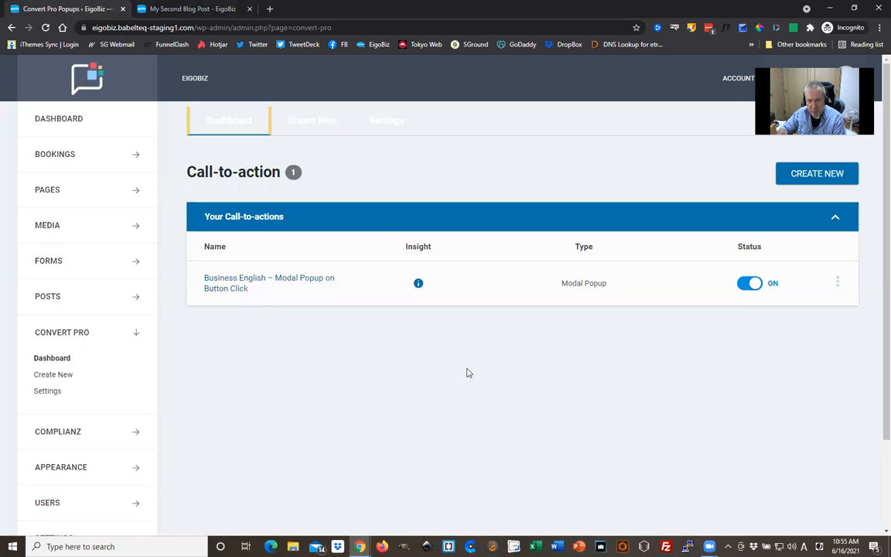
Step: Start a new call-to-action and choose In Content Form as its type
click(315, 131)
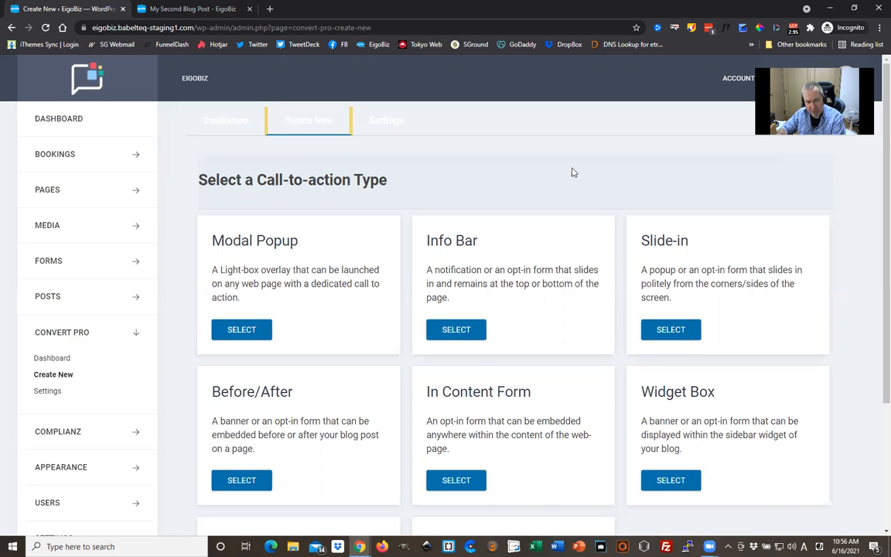
scroll(572, 176, down, 2)
scroll(572, 176, up, 2)
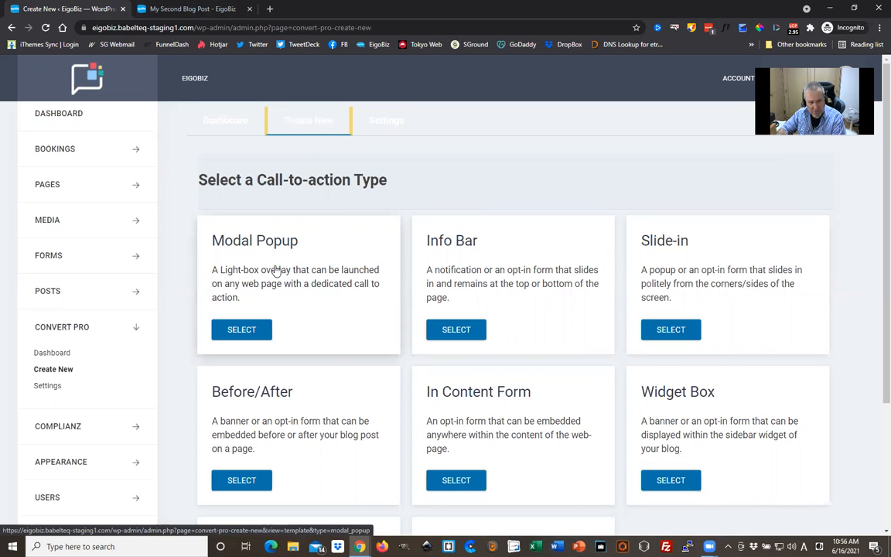
scroll(529, 180, down, 1)
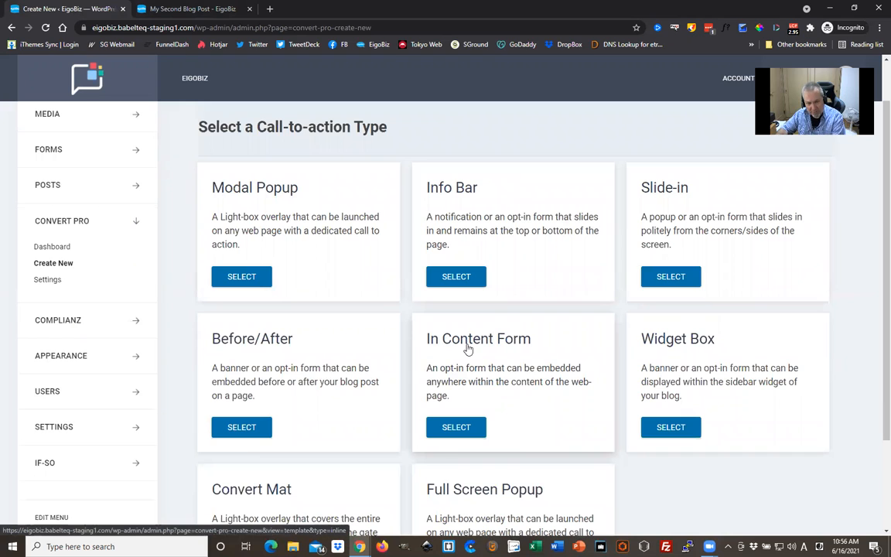
click(475, 427)
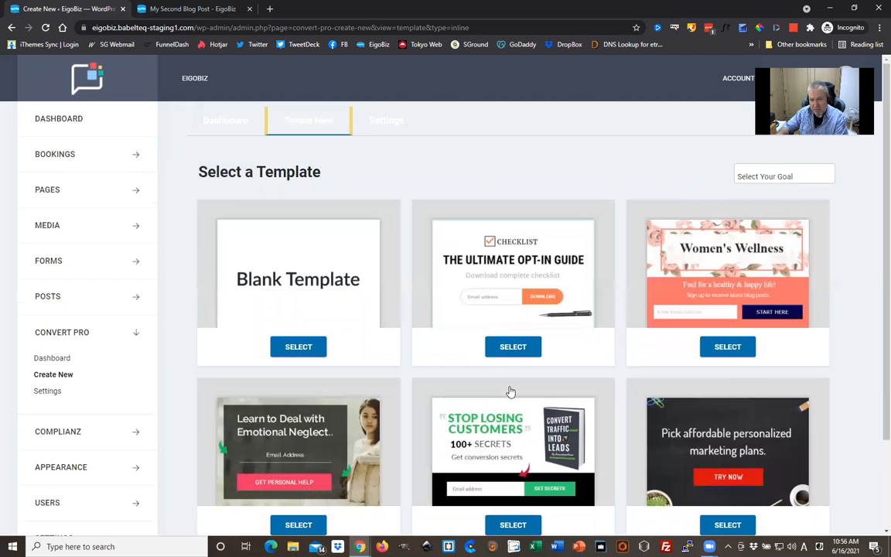
Step: Review the available form templates and choose The Ultimate Opt-In Guide checklist template
scroll(511, 392, down, 1)
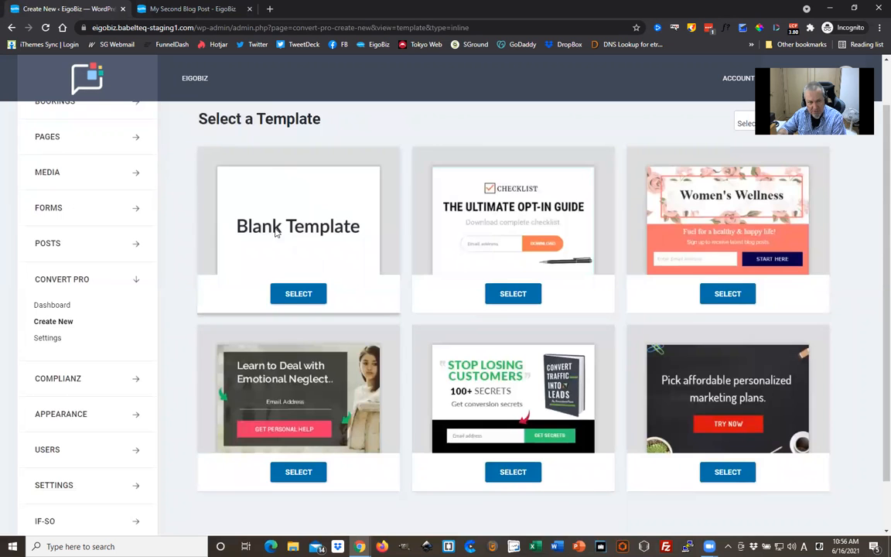
scroll(360, 332, up, 1)
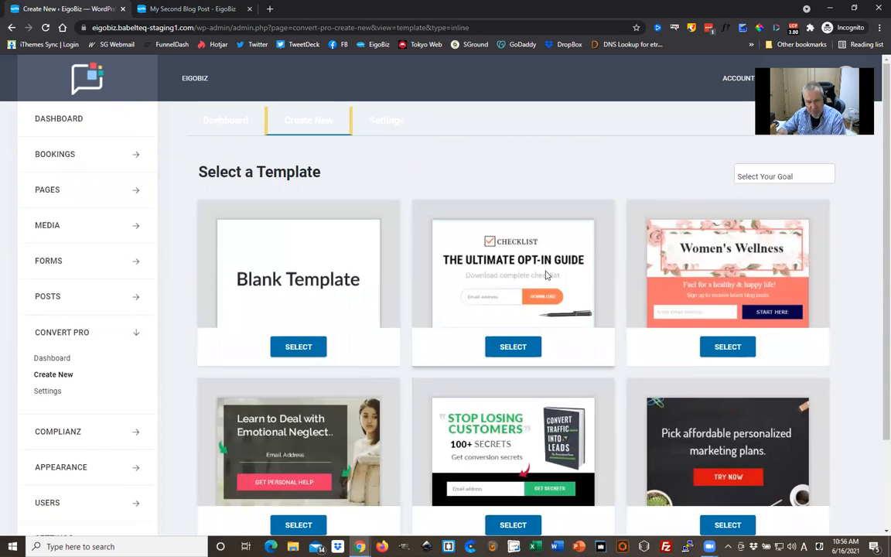
scroll(544, 308, down, 2)
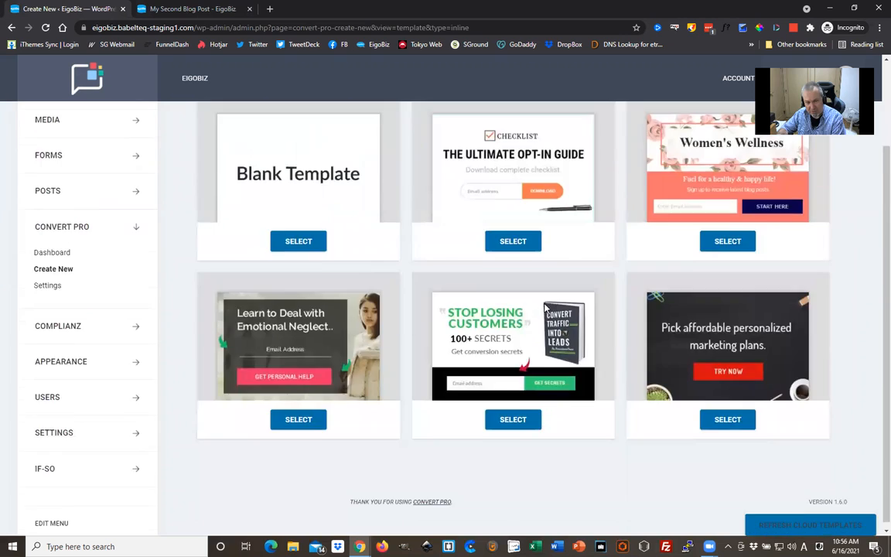
scroll(543, 307, up, 2)
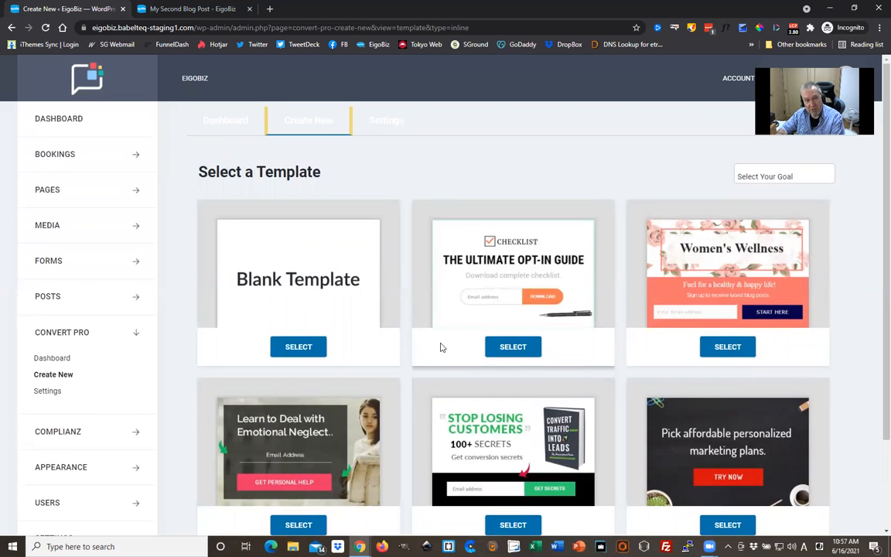
click(513, 346)
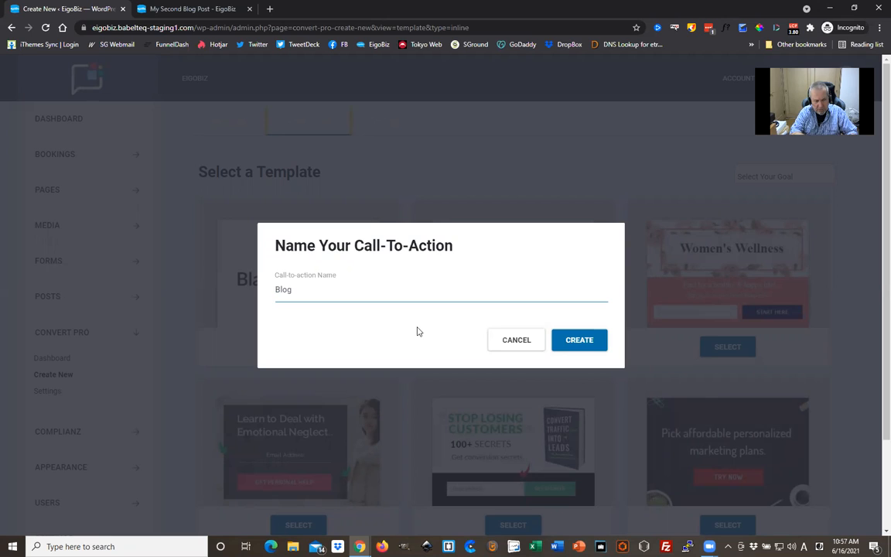
text(mail)
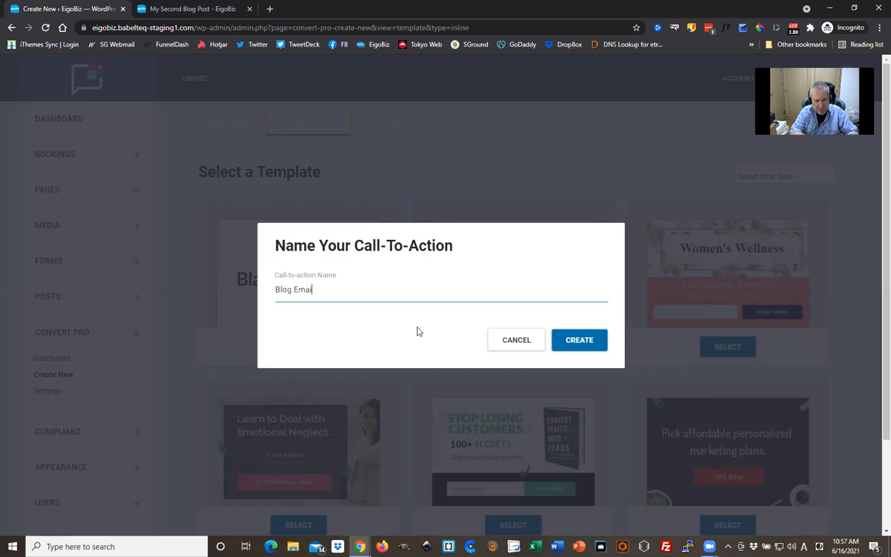
text( List)
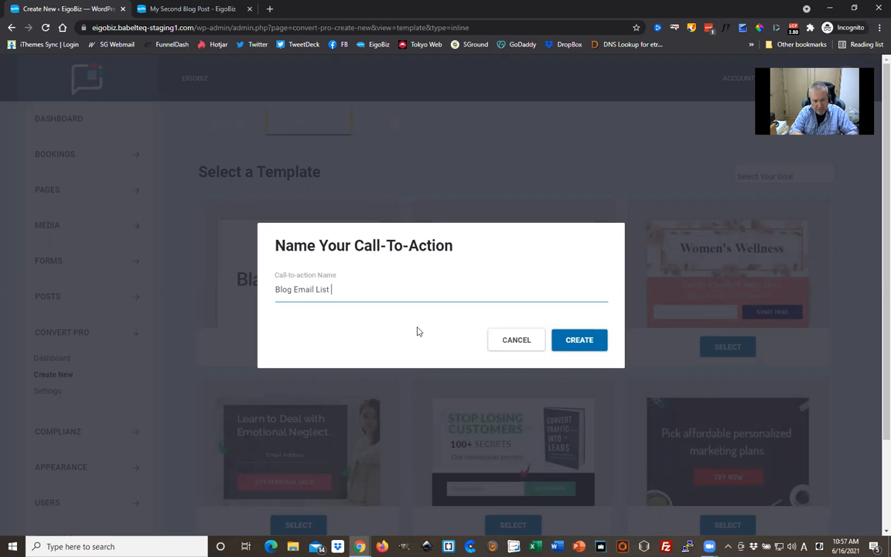
text( In)
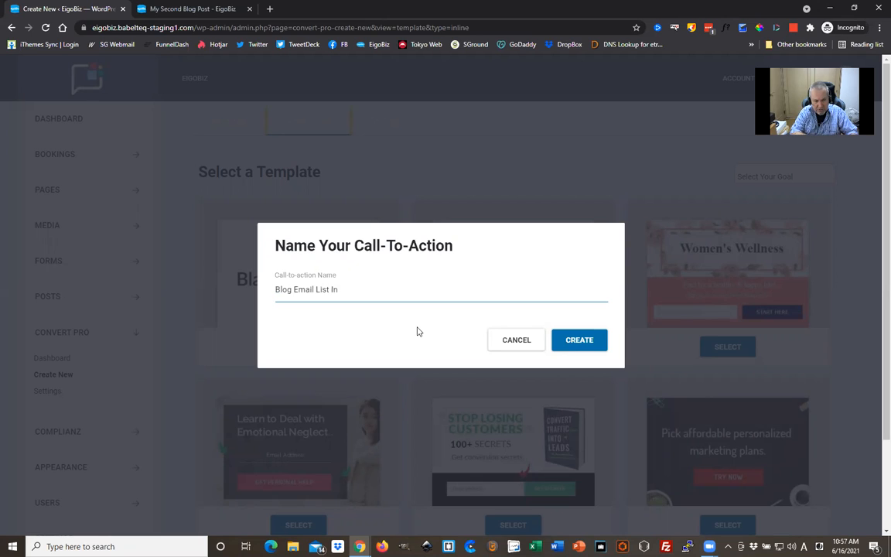
text( Content F)
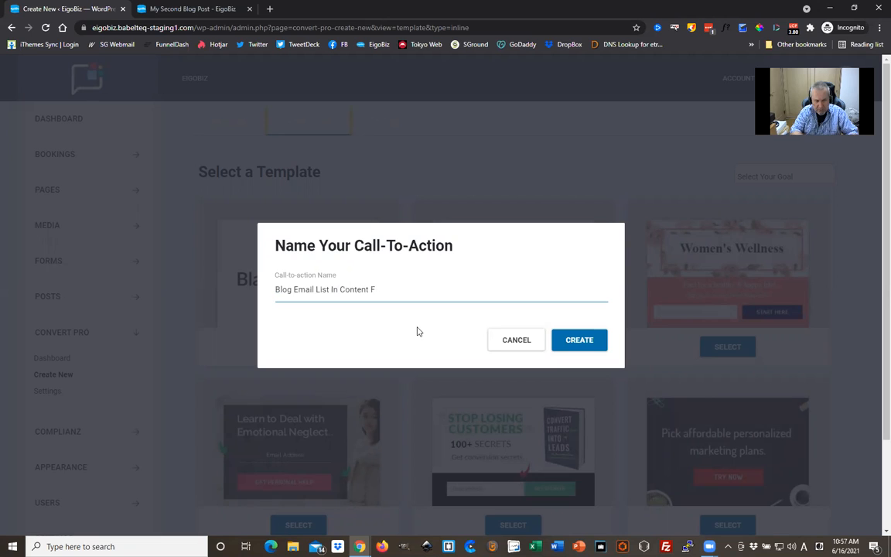
key(BackSpace)
key(BackSpace)
key(BackSpace)
key(BackSpace)
key(BackSpace)
key(BackSpace)
key(BackSpace)
key(BackSpace)
key(BackSpace)
key(BackSpace)
key(BackSpace)
key(BackSpace)
key(BackSpace)
key(BackSpace)
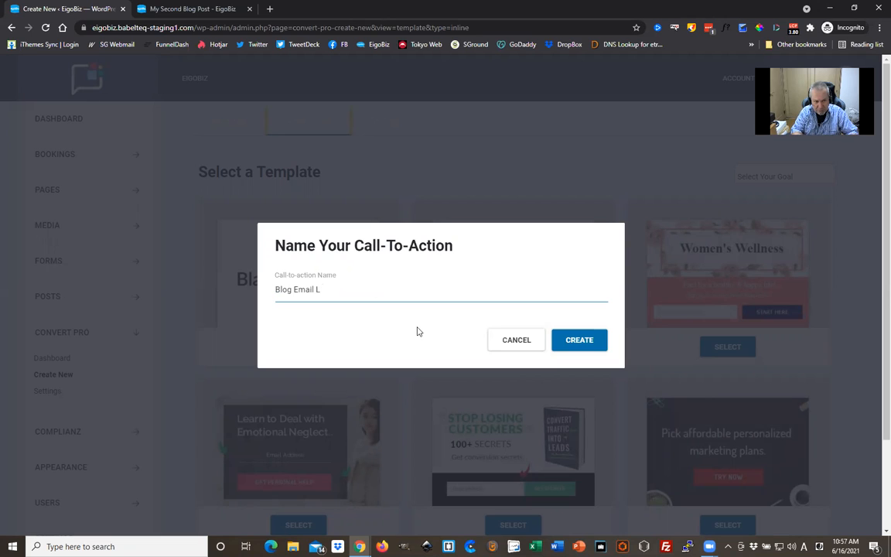
key(BackSpace)
key(BackSpace)
key(BackSpace)
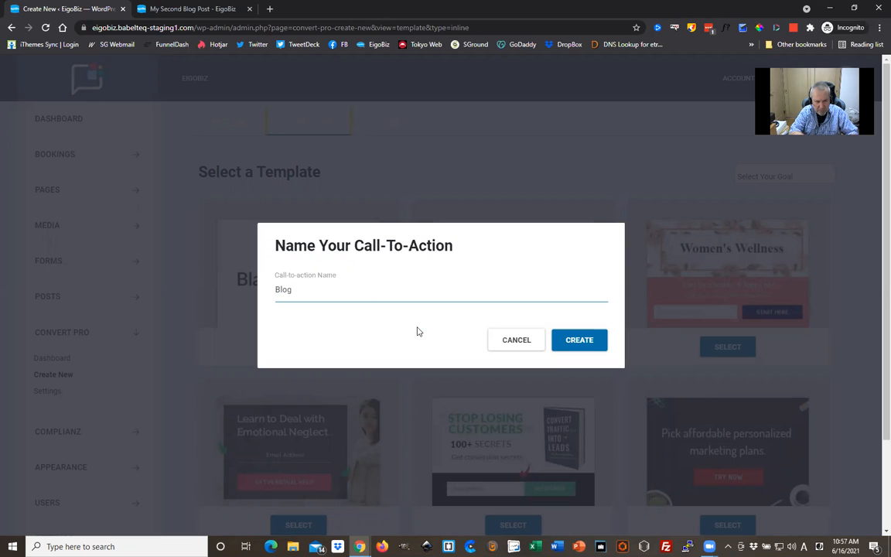
Step: Name the call-to-action "Blog In Content Form" and create it
text(In Conten)
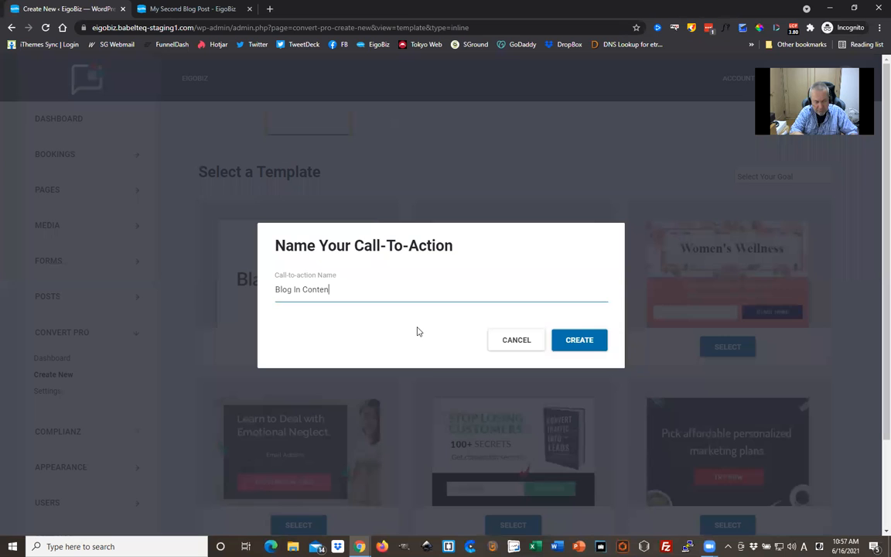
text(t Form)
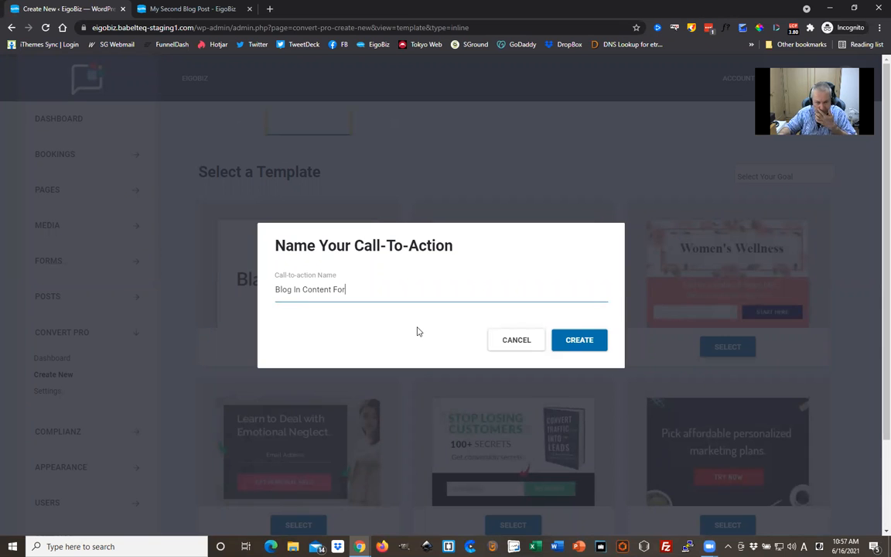
click(576, 340)
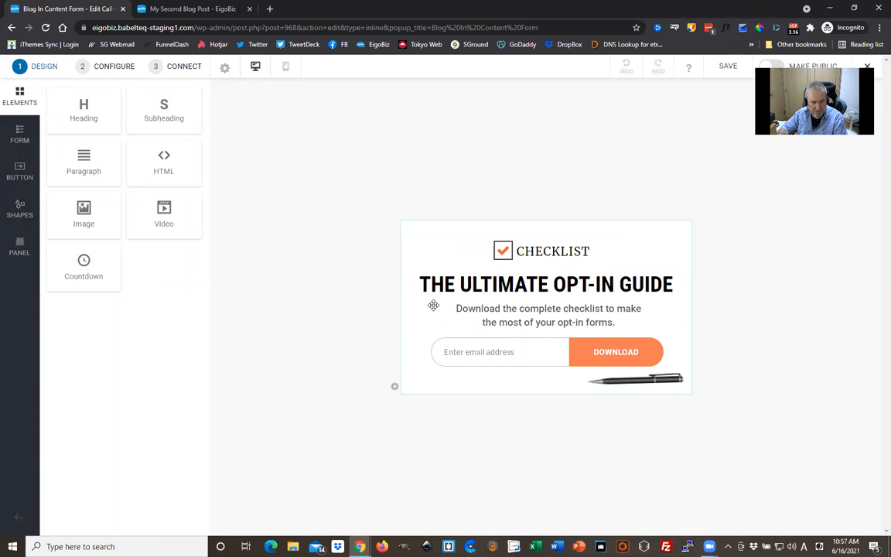
Step: Replace the form's main heading text with "The Ultimate TOEIC Guide"
click(544, 285)
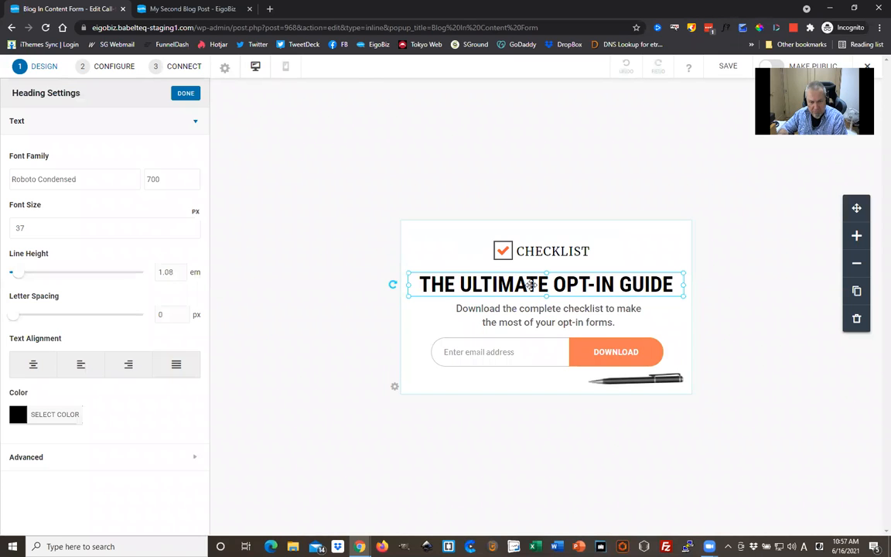
double_click(550, 284)
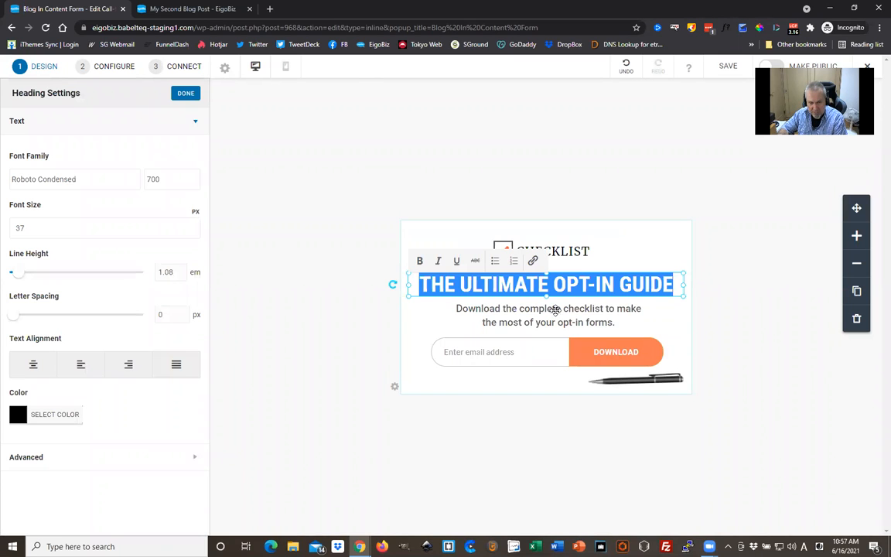
key(Tab)
double_click(550, 284)
click(489, 280)
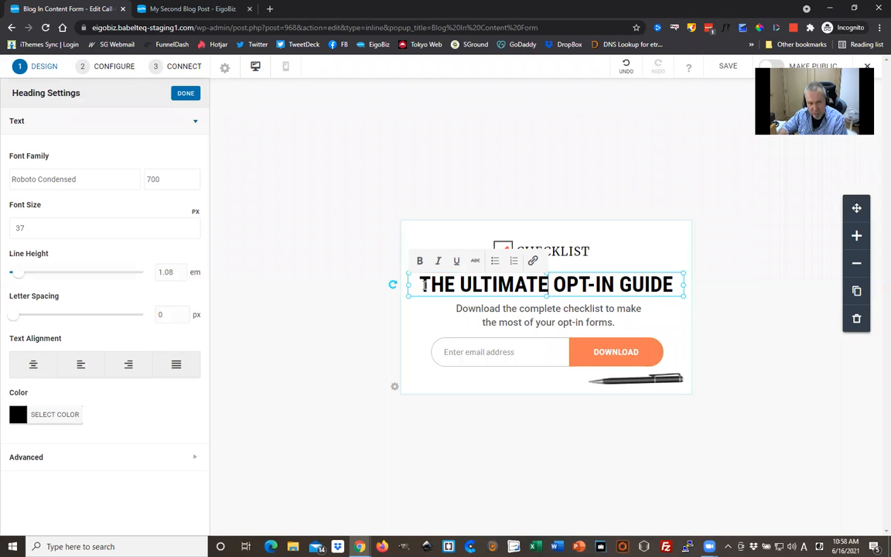
drag(420, 285, 548, 285)
drag(618, 289, 670, 287)
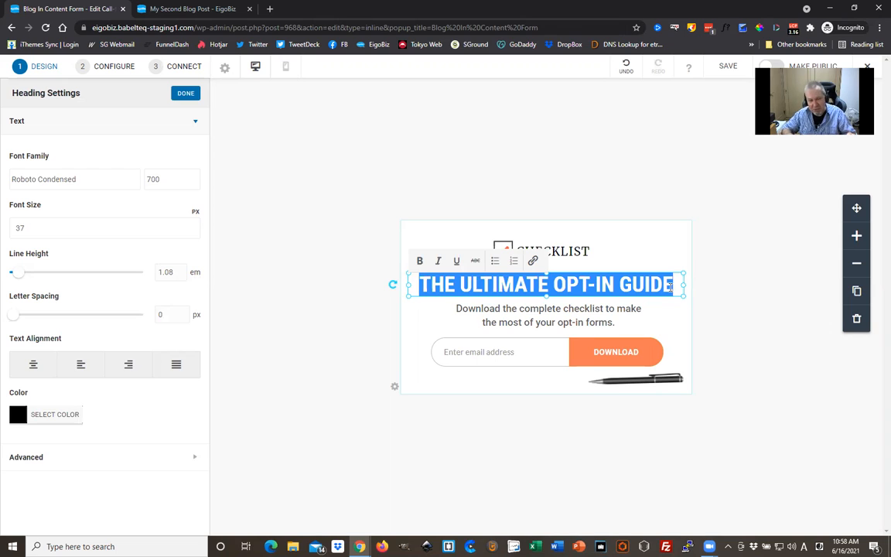
text(T)
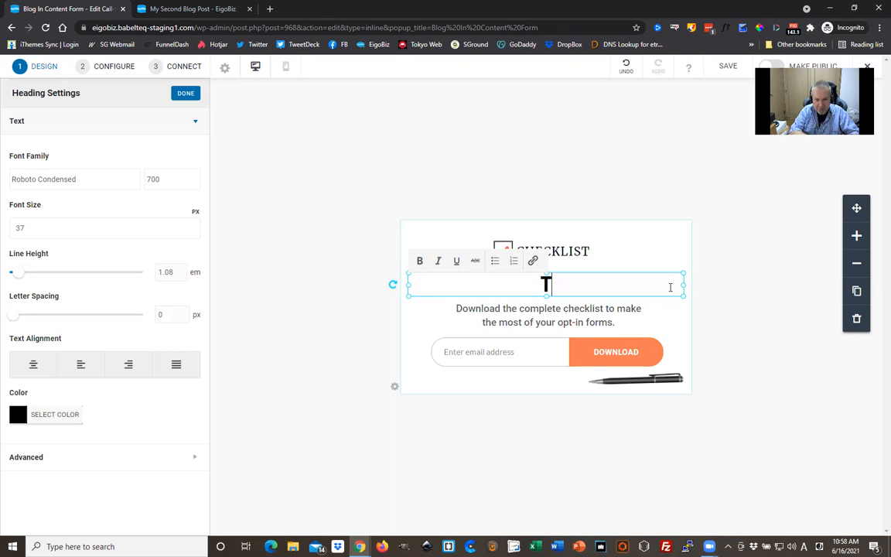
text(he Ultima)
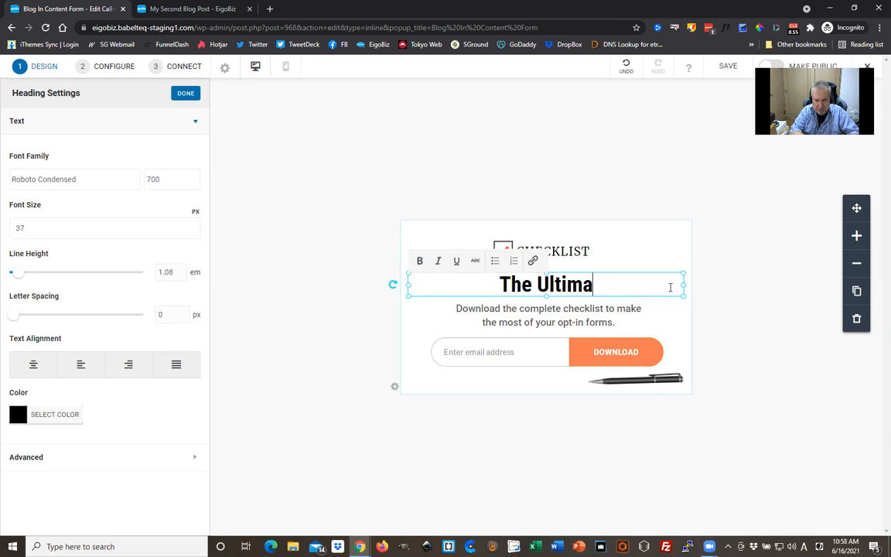
text(te TOE)
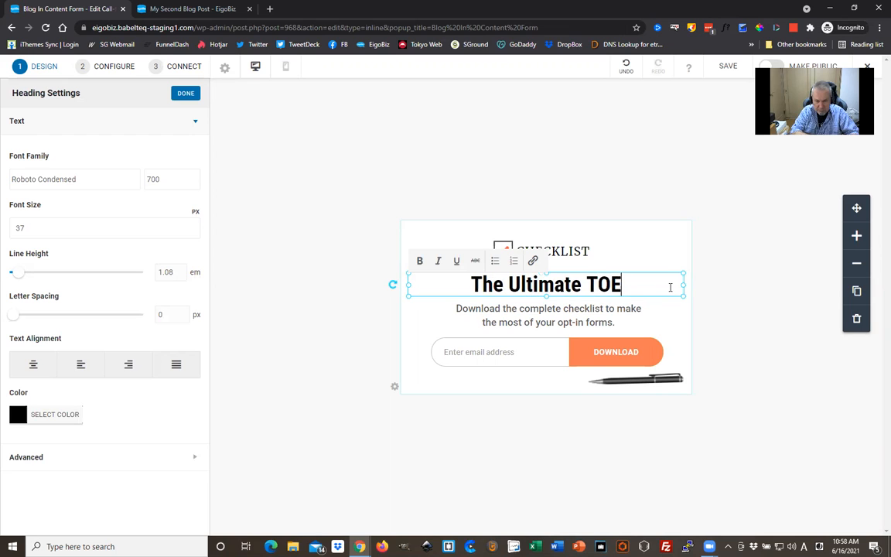
text(IC Guide)
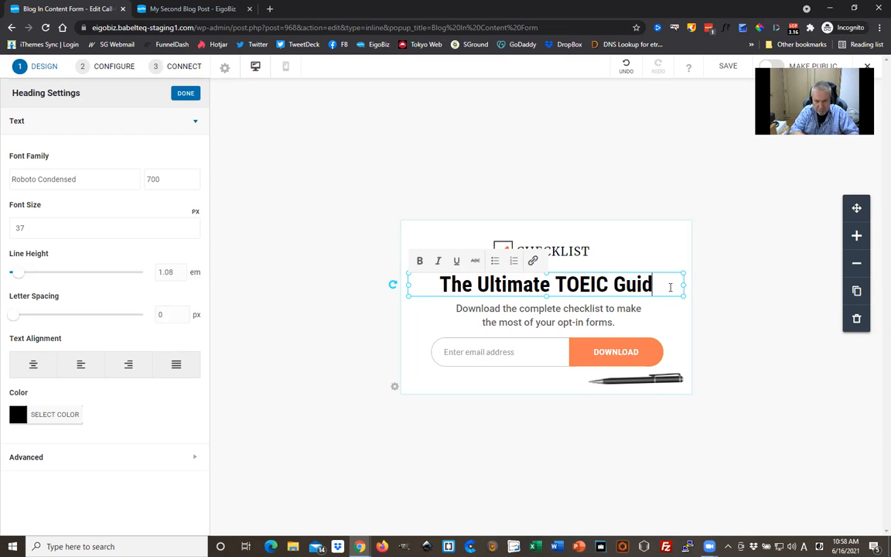
Step: Change the text under the form's heading to "Download the best guide to improve your TOEIC score."
click(602, 312)
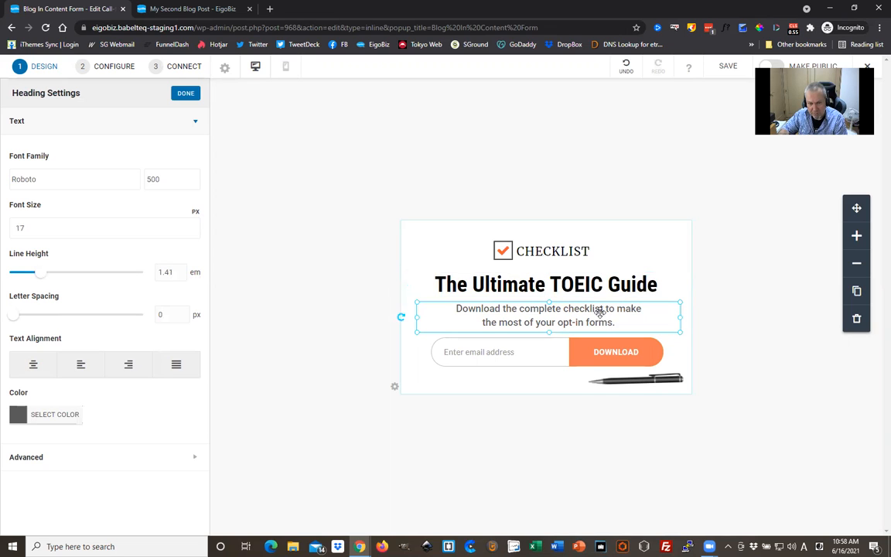
double_click(587, 312)
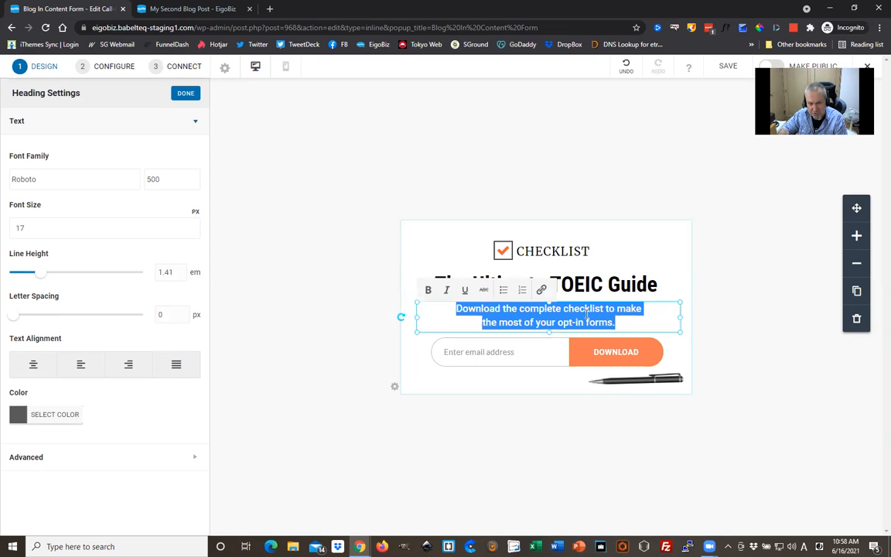
click(537, 321)
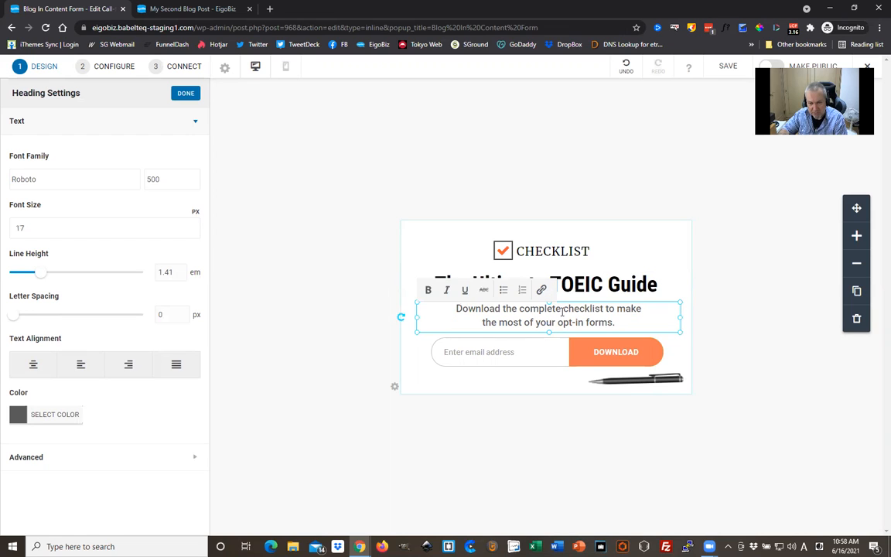
drag(520, 313, 615, 322)
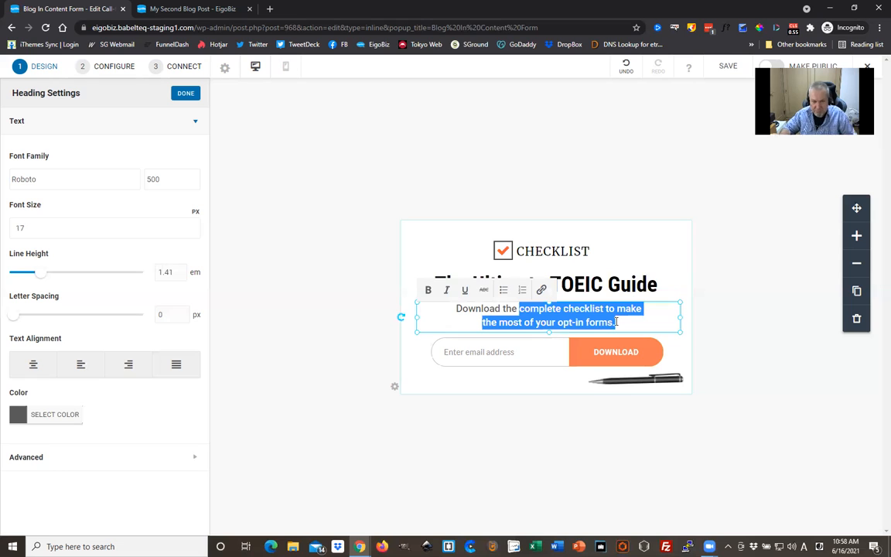
text(best )
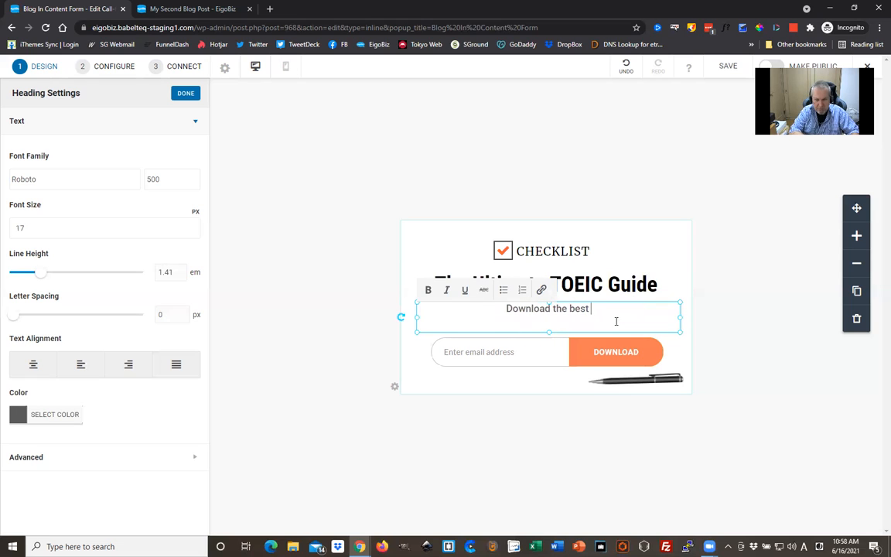
text(guide to )
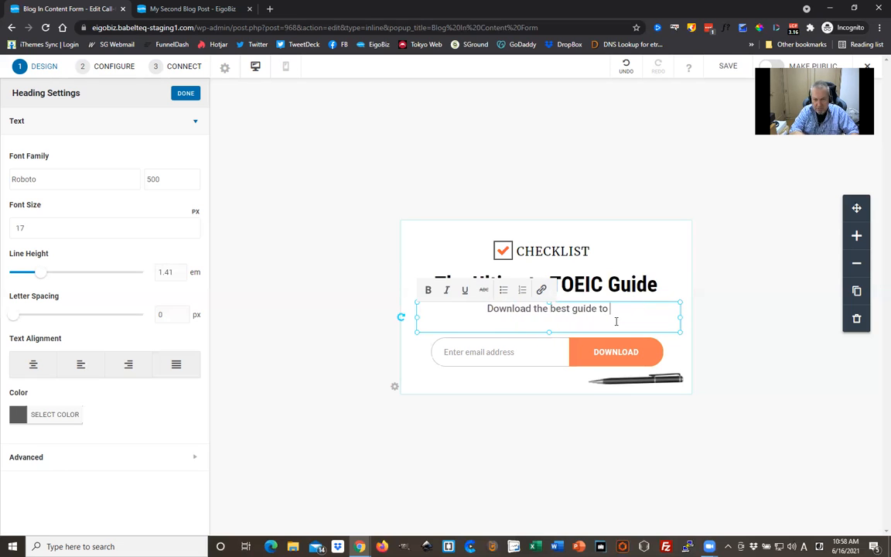
text(improve your )
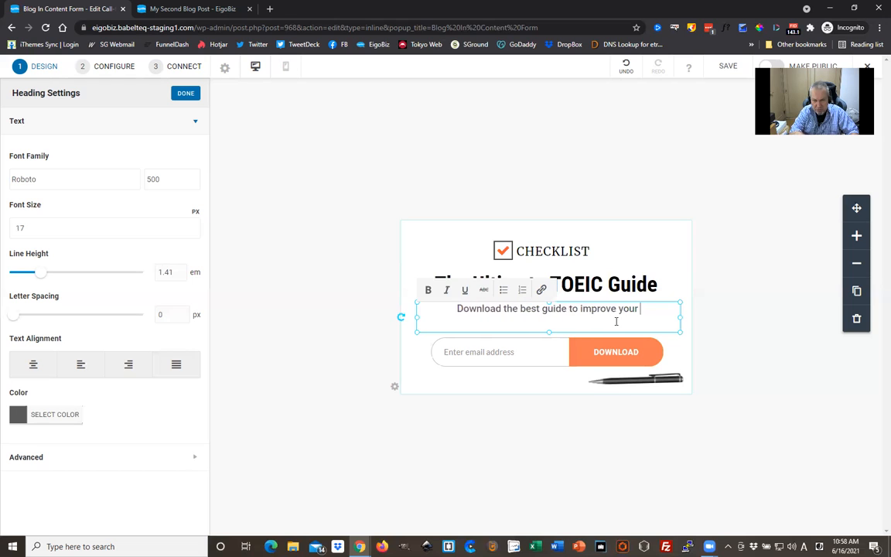
text(TOEI)
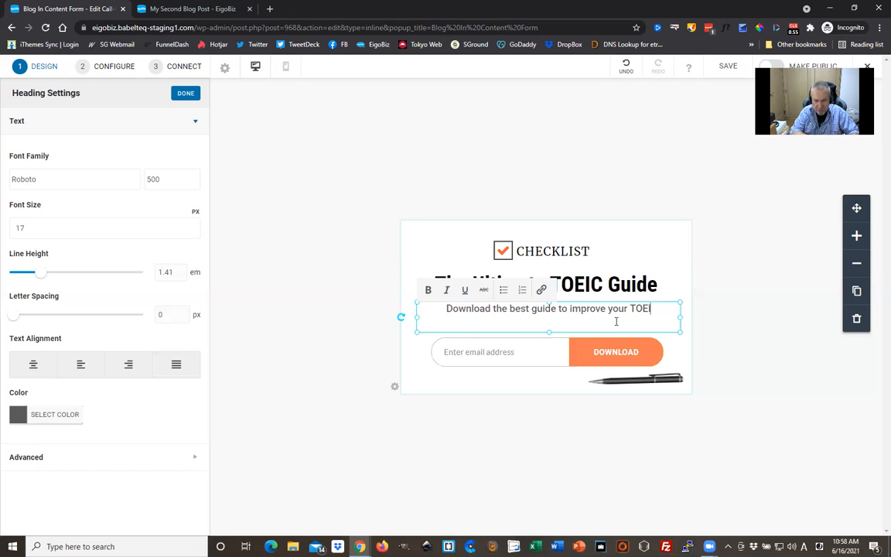
text(C score.)
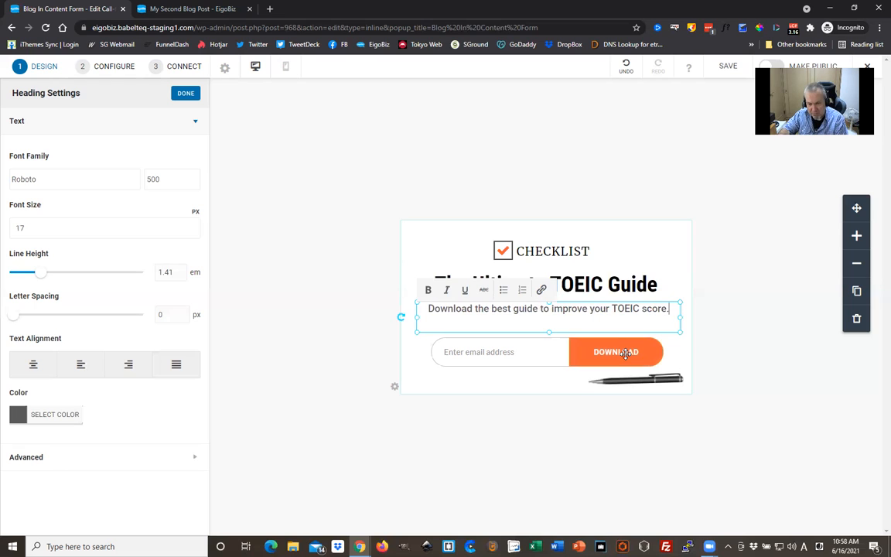
Step: Replace the form's download button text with "Send It To Me"
click(625, 354)
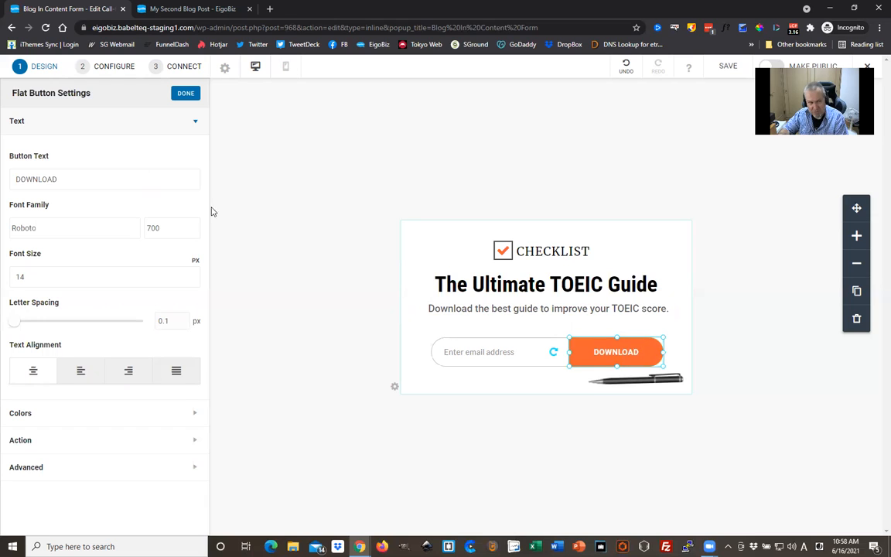
click(69, 181)
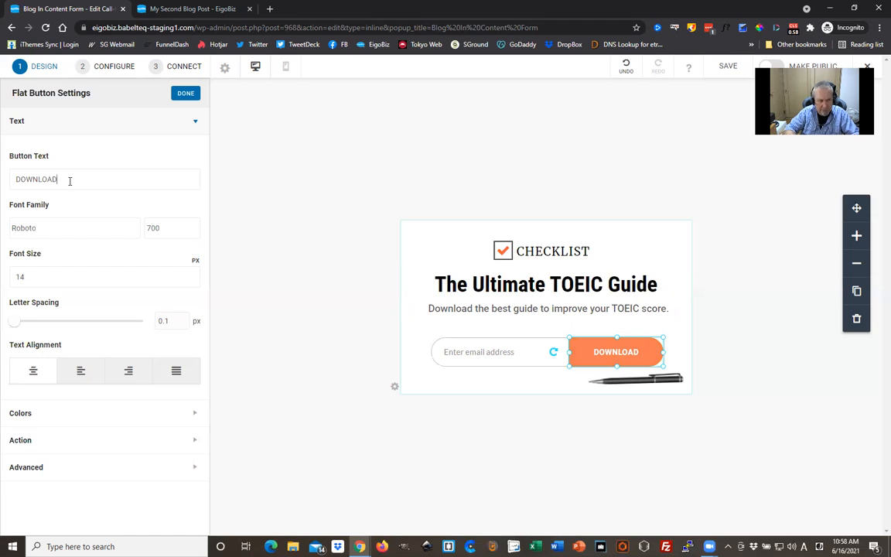
key(BackSpace)
key(BackSpace)
key(BackSpace)
key(BackSpace)
key(BackSpace)
key(BackSpace)
key(BackSpace)
key(BackSpace)
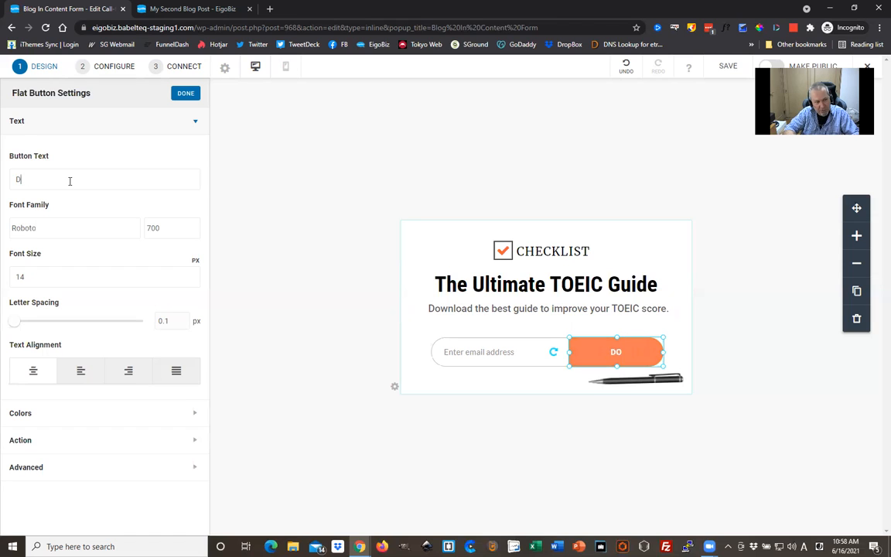
text(Send M)
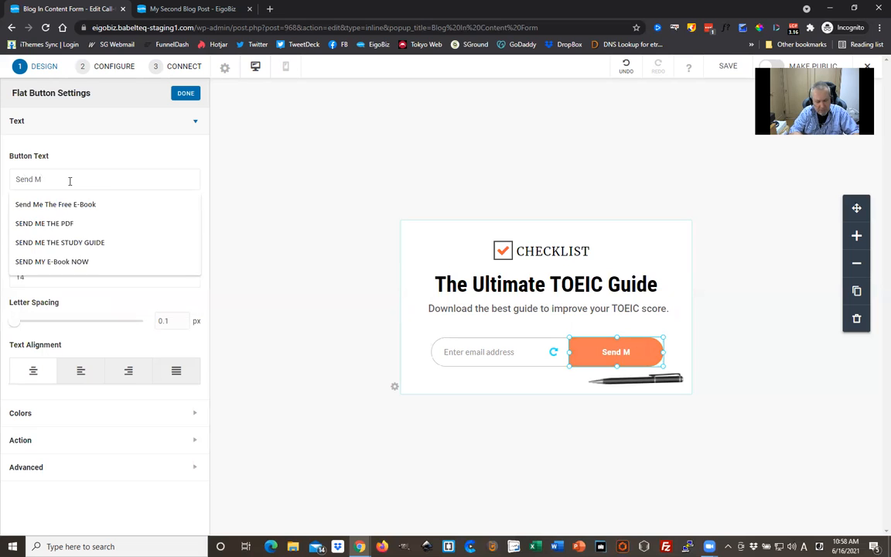
key(BackSpace)
text(It T)
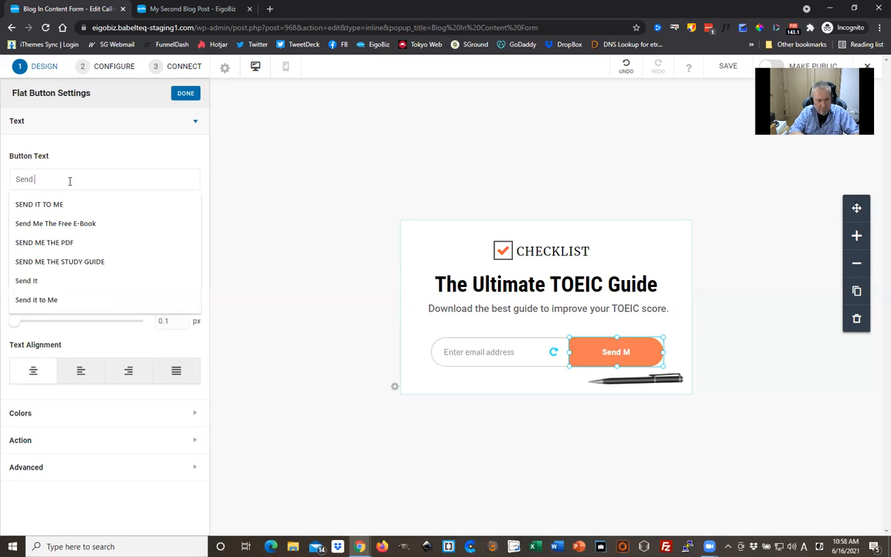
text(o Me)
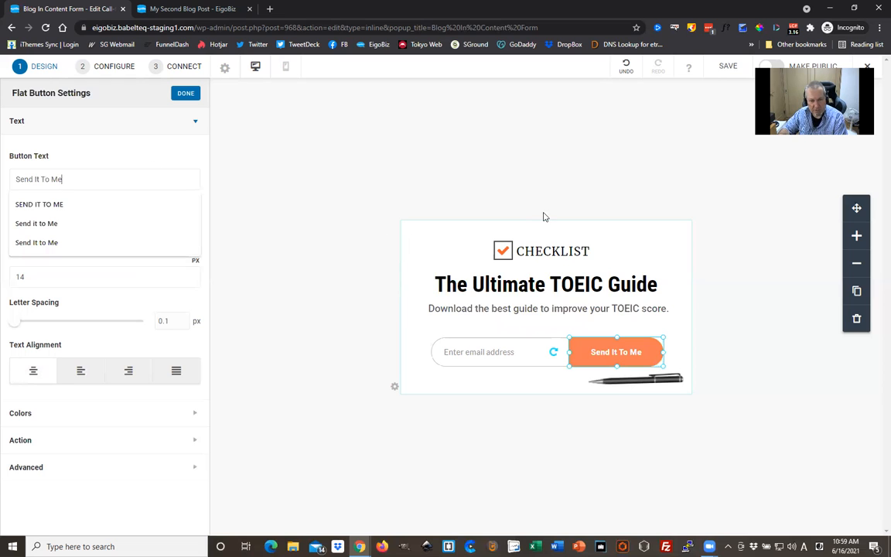
click(447, 169)
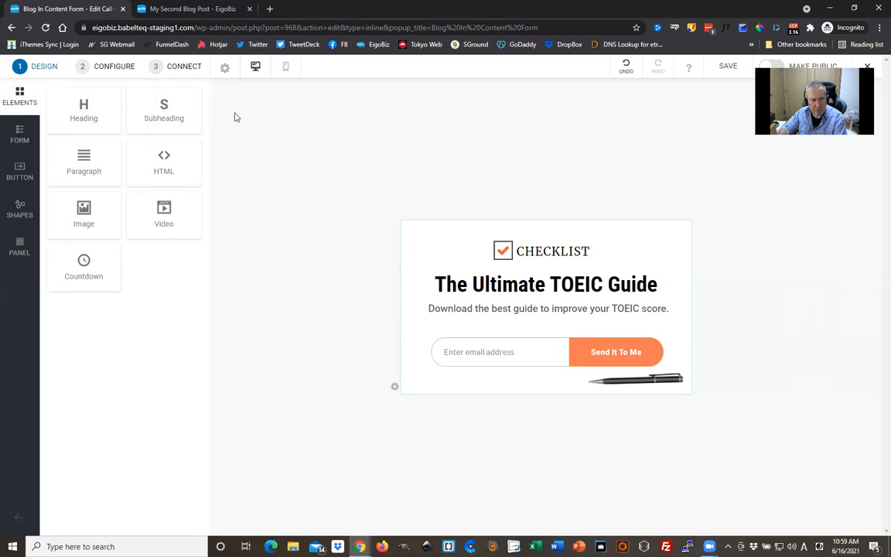
Step: Review the form's inline embed shortcode and the end of the blog post where the form belongs
click(109, 69)
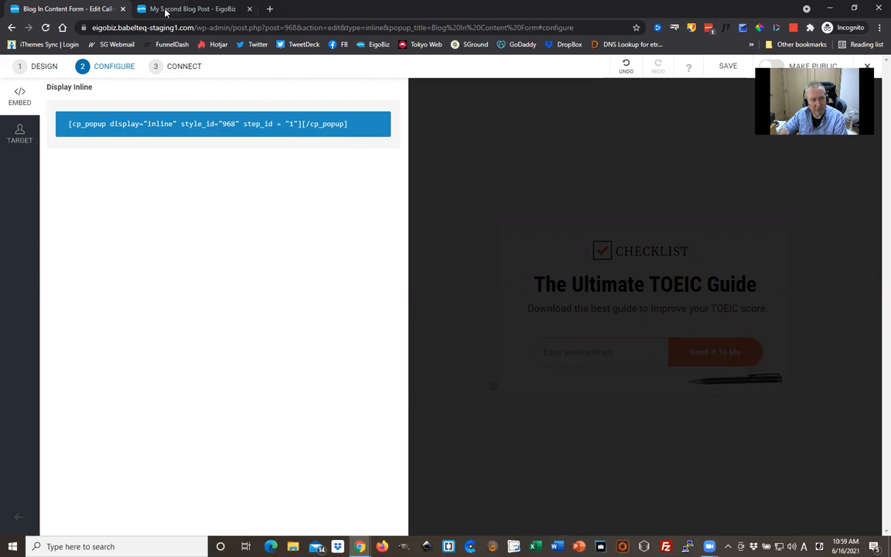
click(198, 9)
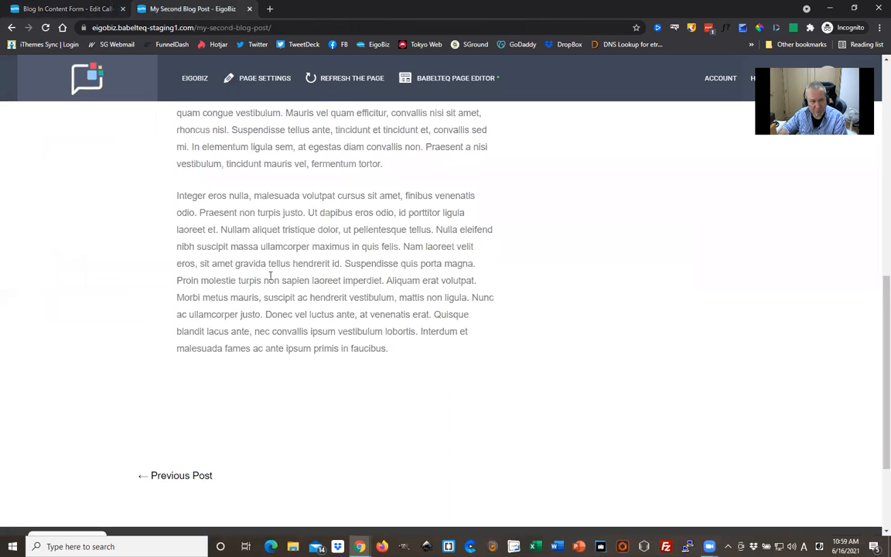
click(78, 9)
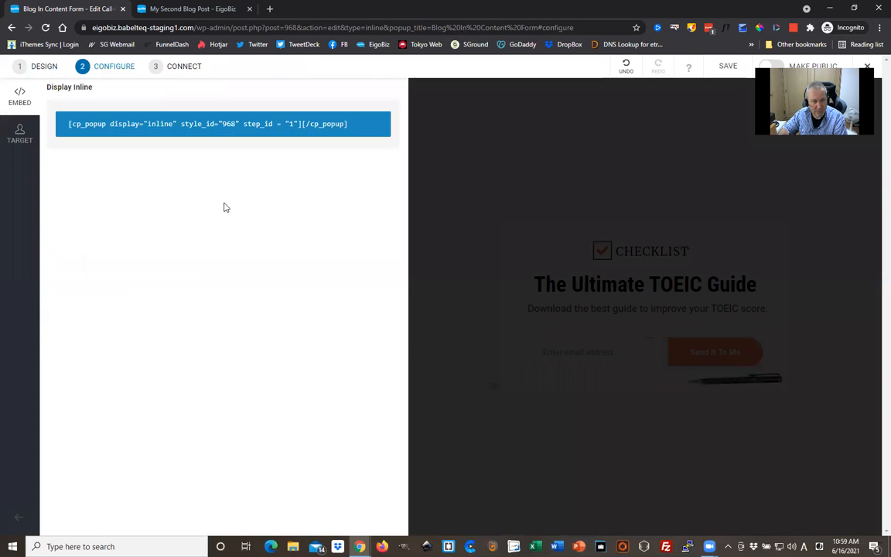
Step: View the available email service connections without choosing one, then save the form and make it public
click(184, 68)
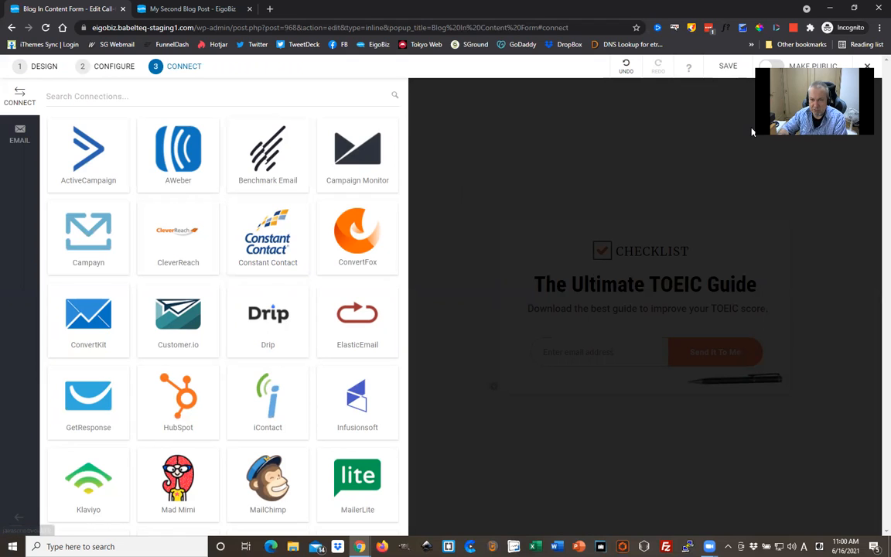
click(728, 68)
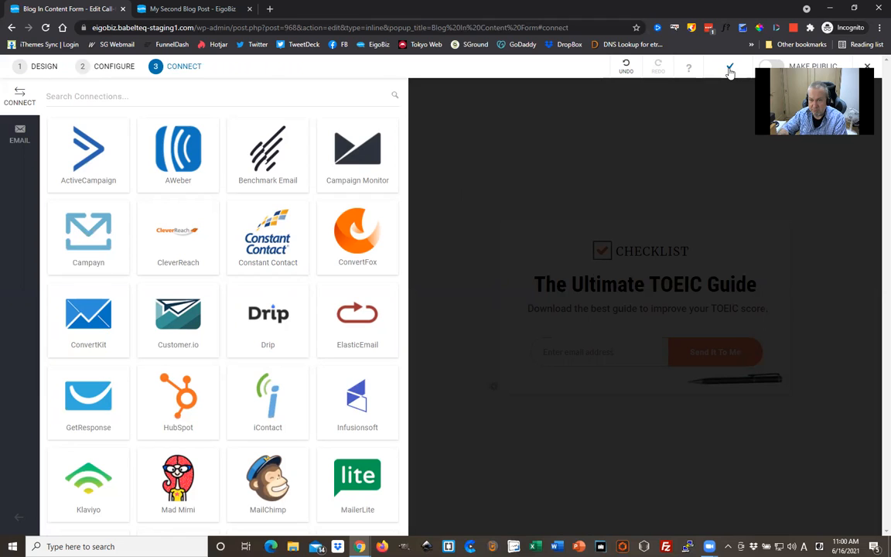
click(779, 69)
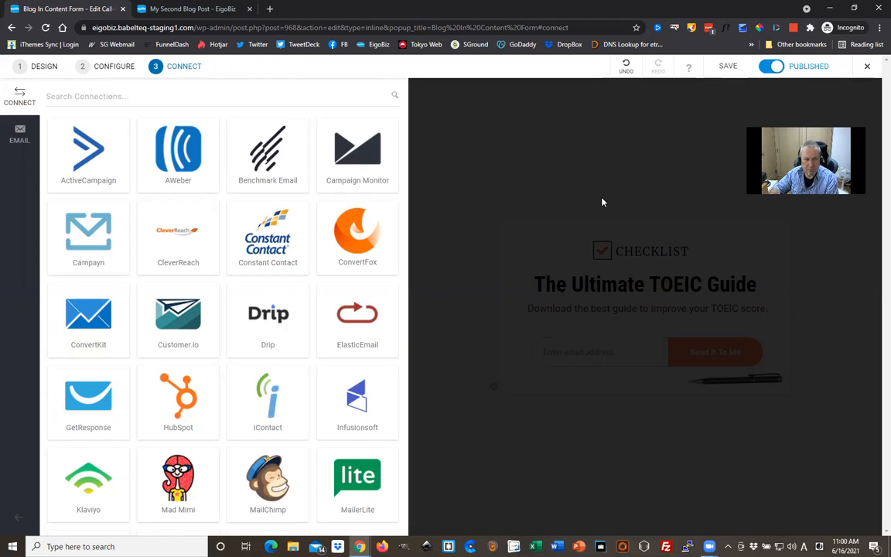
Step: Copy the form's inline embed shortcode and open My Second Blog Post in the Babelteq page editor
click(122, 68)
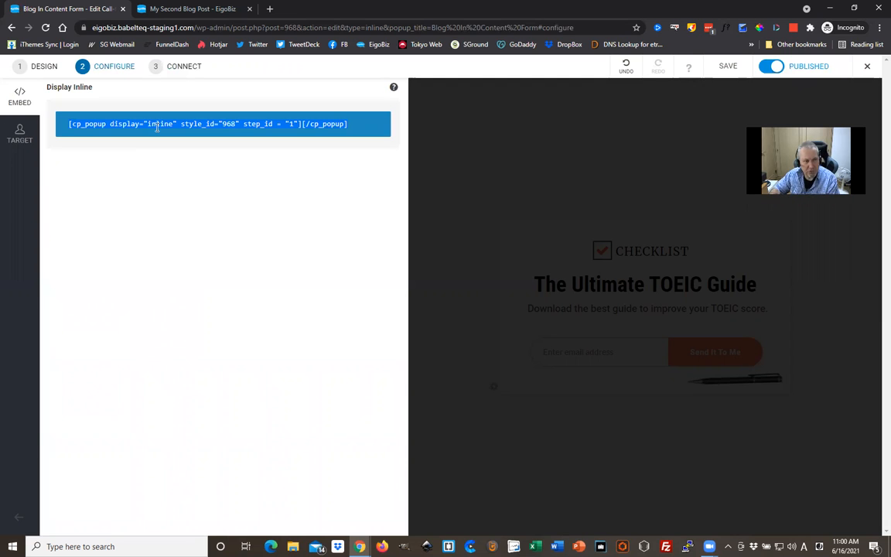
click(198, 9)
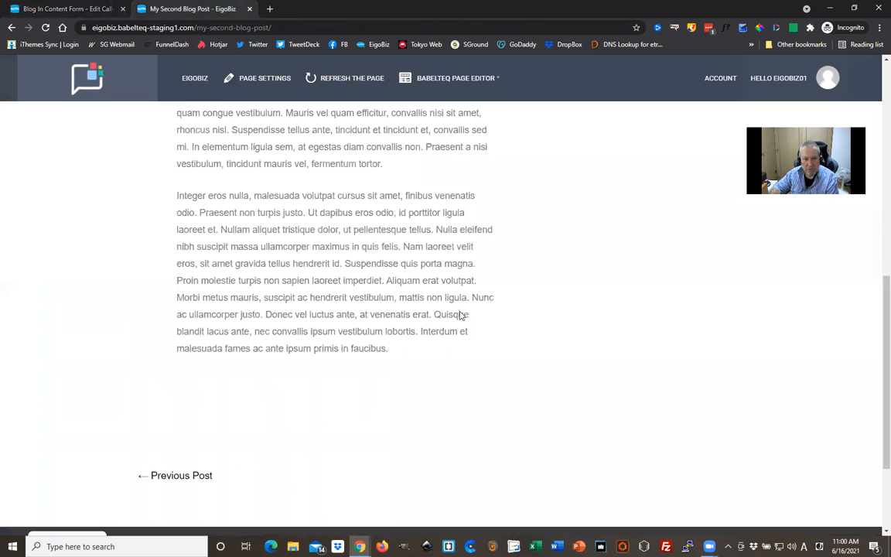
scroll(459, 314, up, 3)
scroll(368, 301, up, 3)
scroll(368, 300, down, 5)
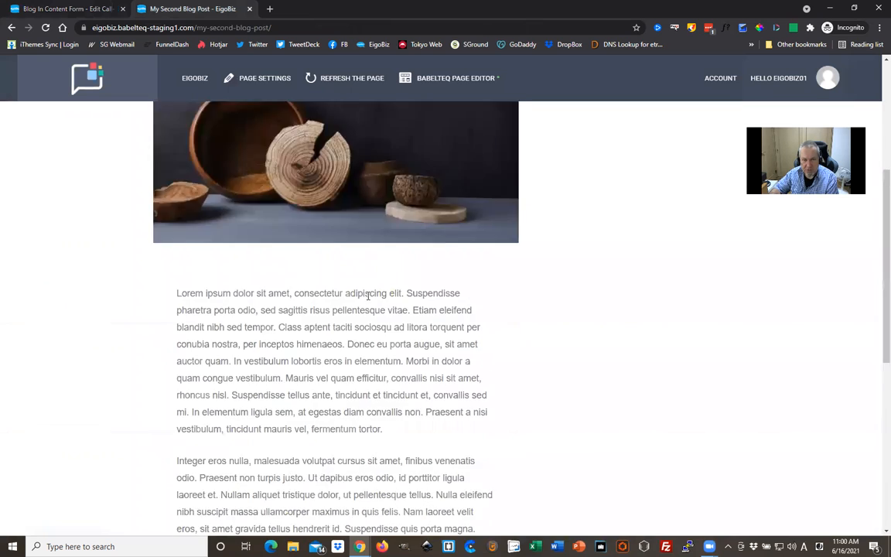
click(462, 81)
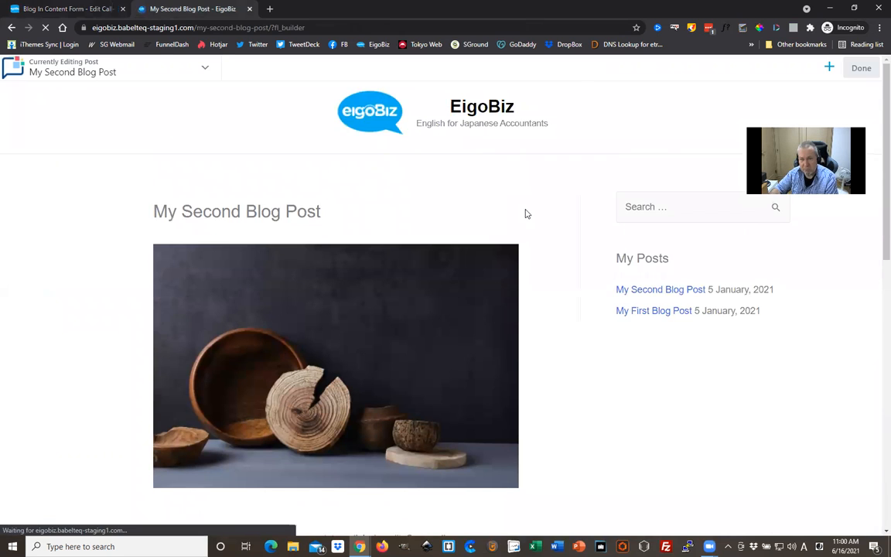
Step: Add an HTML module below the post's text containing [cp_popup display="inline" style_id="968" step_id = "1"][/cp_popup] and save it
scroll(569, 240, down, 2)
scroll(571, 241, down, 4)
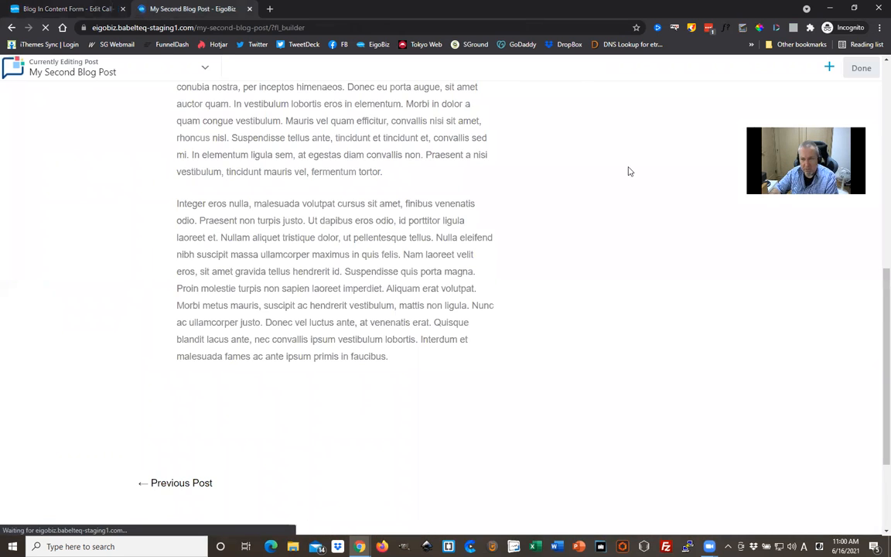
scroll(628, 171, down, 1)
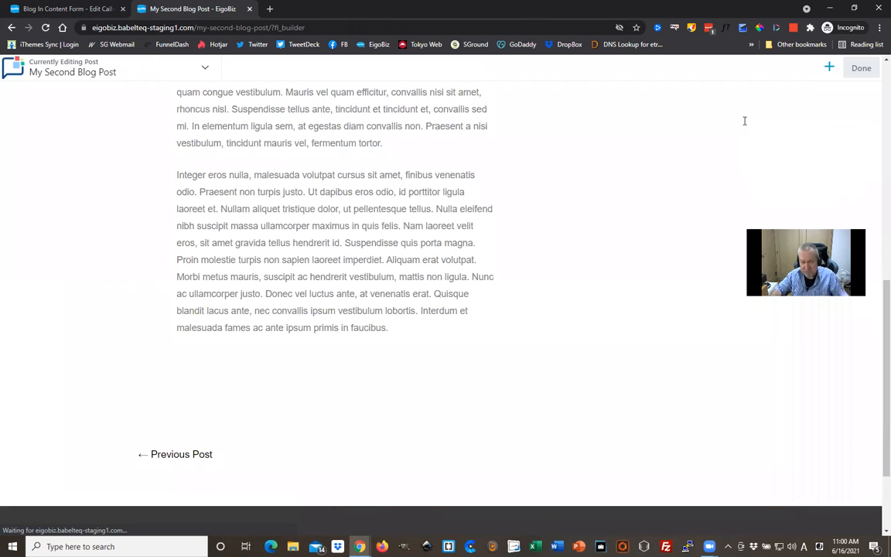
text(ht)
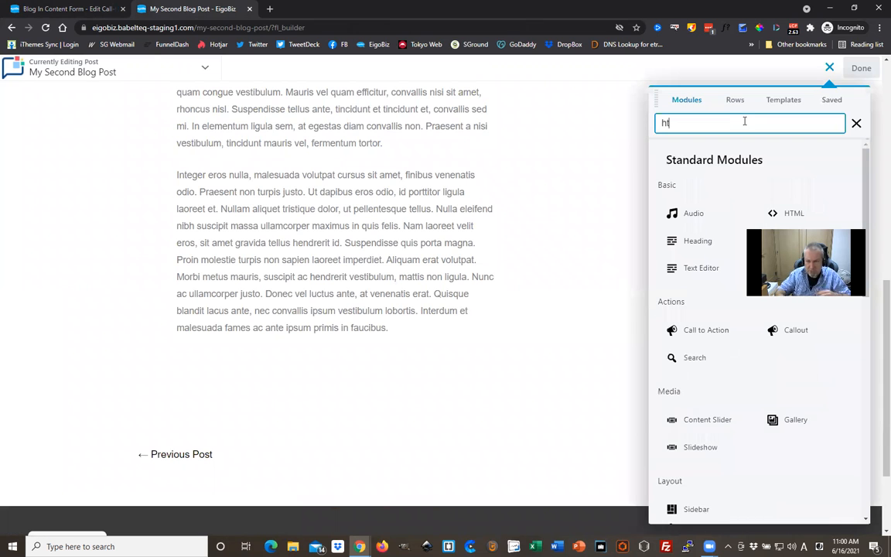
text(ml)
drag(703, 214, 328, 431)
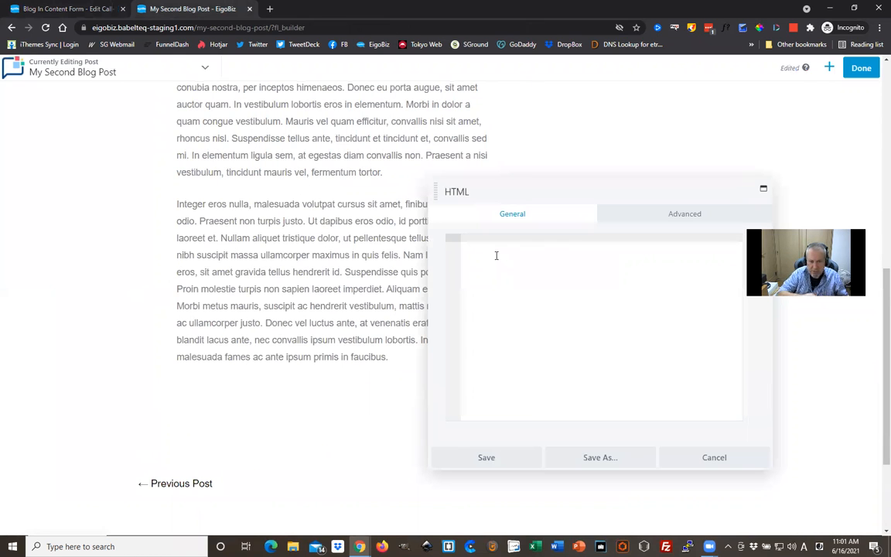
text([cp_popup display="inline" style_id="968" step_id = "1"][/cp_popup])
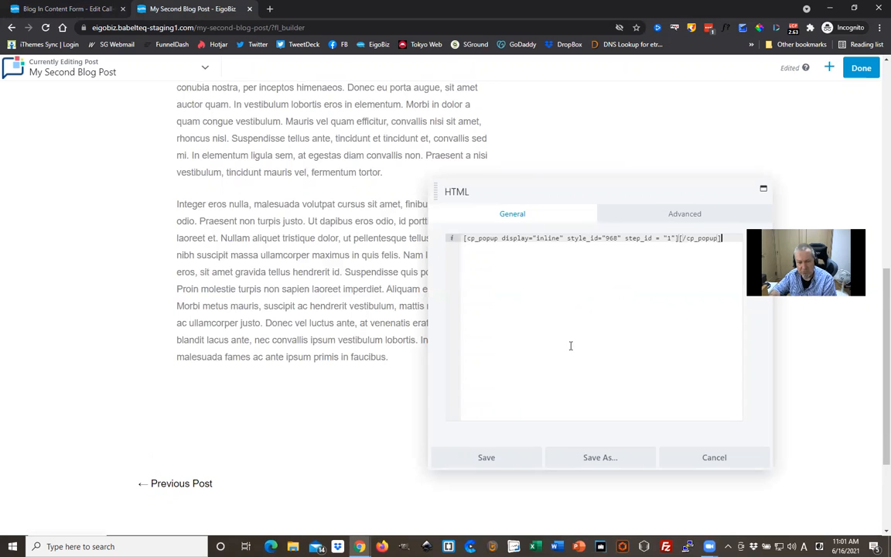
click(516, 460)
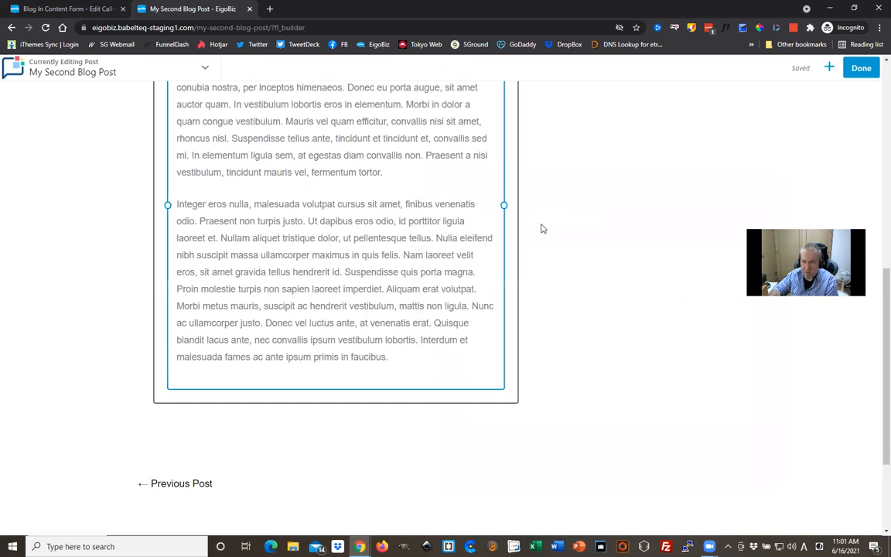
Step: Publish the blog post changes and refresh the live post to check the embedded form below the text
click(861, 68)
click(814, 69)
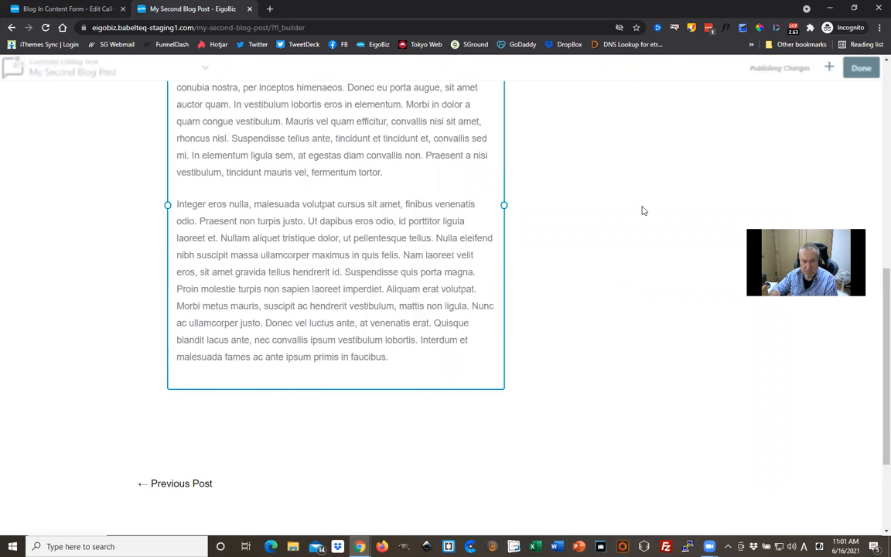
click(356, 81)
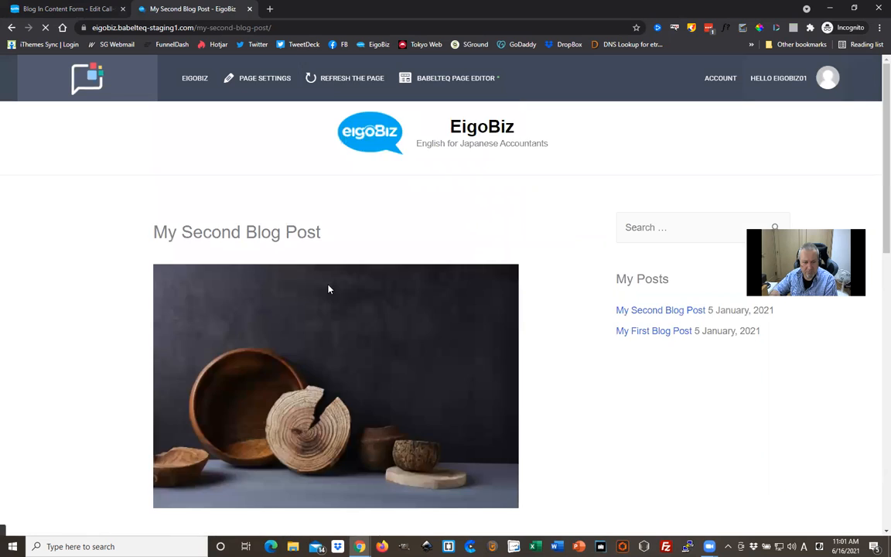
scroll(340, 290, down, 4)
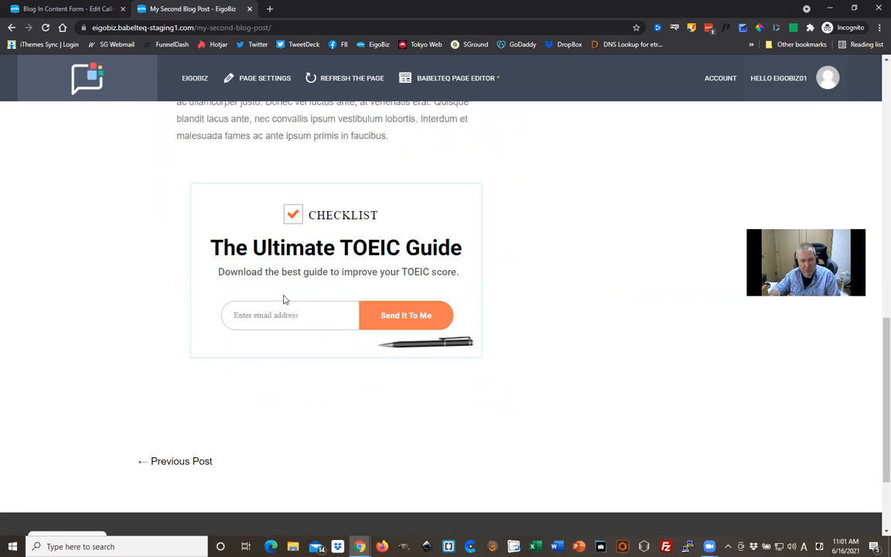
Step: Look over the live My Second Blog Post from its title and image down to the embedded TOEIC guide form
scroll(554, 354, up, 2)
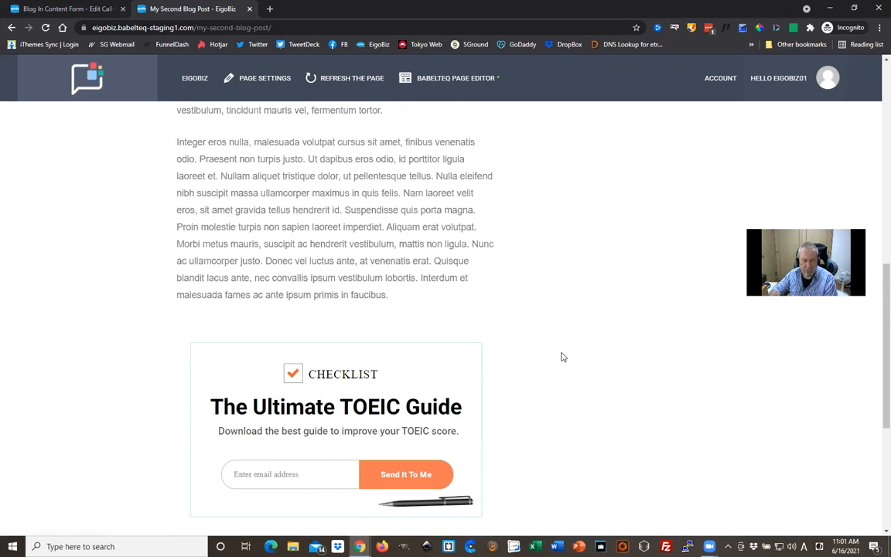
scroll(560, 356, up, 2)
scroll(564, 349, up, 4)
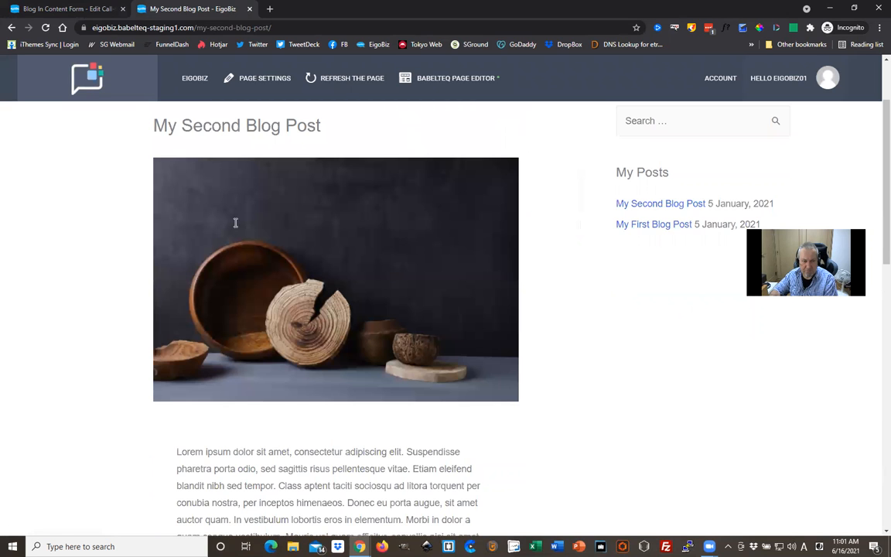
scroll(224, 224, up, 2)
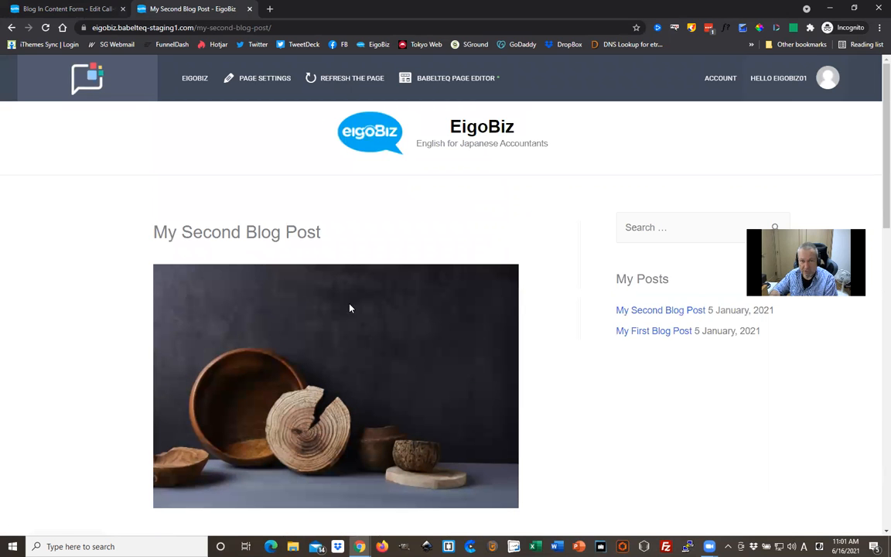
scroll(309, 332, down, 2)
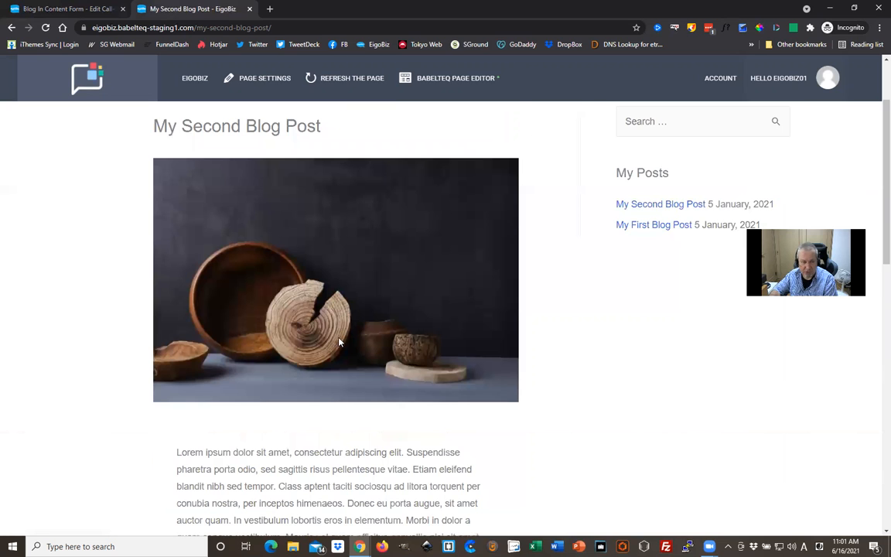
scroll(333, 348, down, 1)
scroll(338, 367, down, 1)
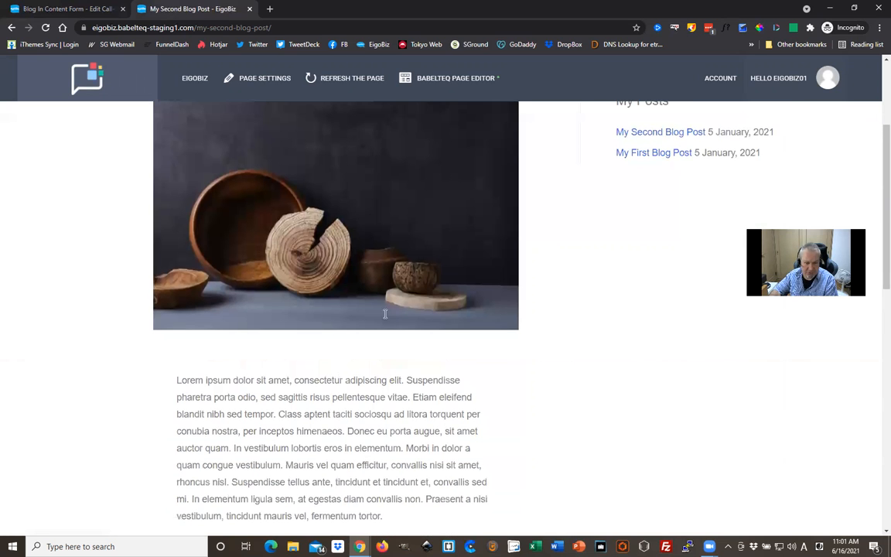
scroll(328, 348, down, 4)
scroll(432, 380, down, 2)
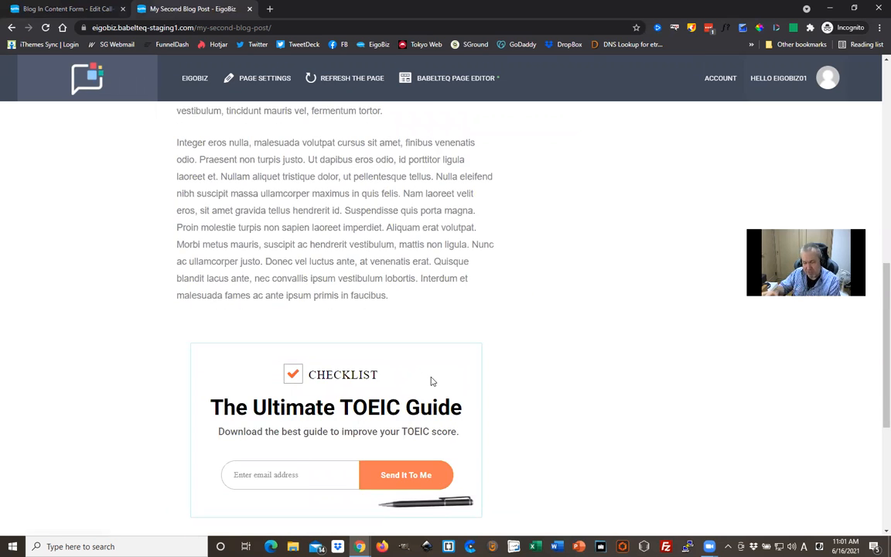
scroll(431, 381, down, 2)
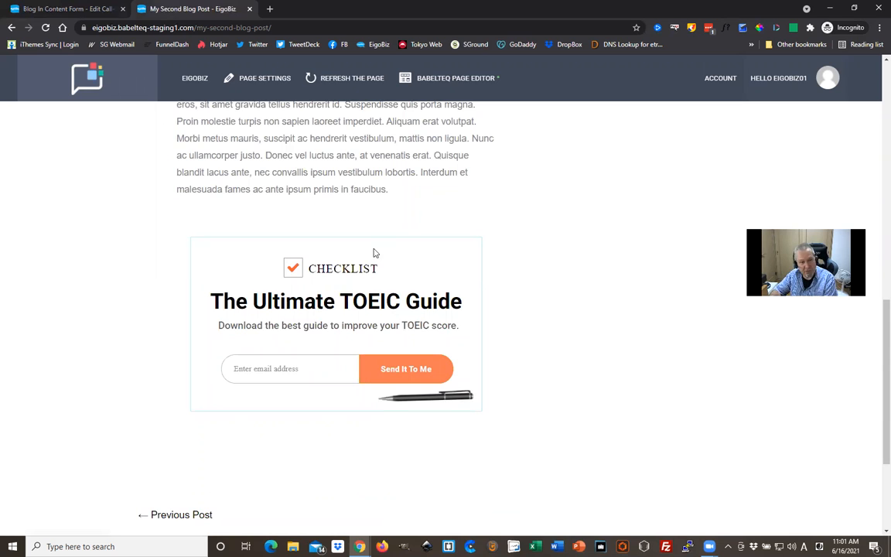
scroll(355, 277, up, 3)
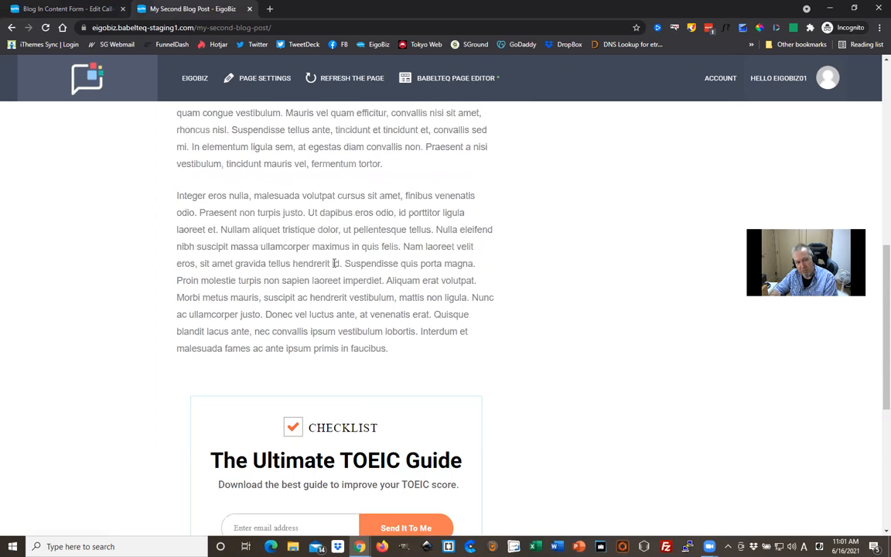
scroll(344, 267, up, 3)
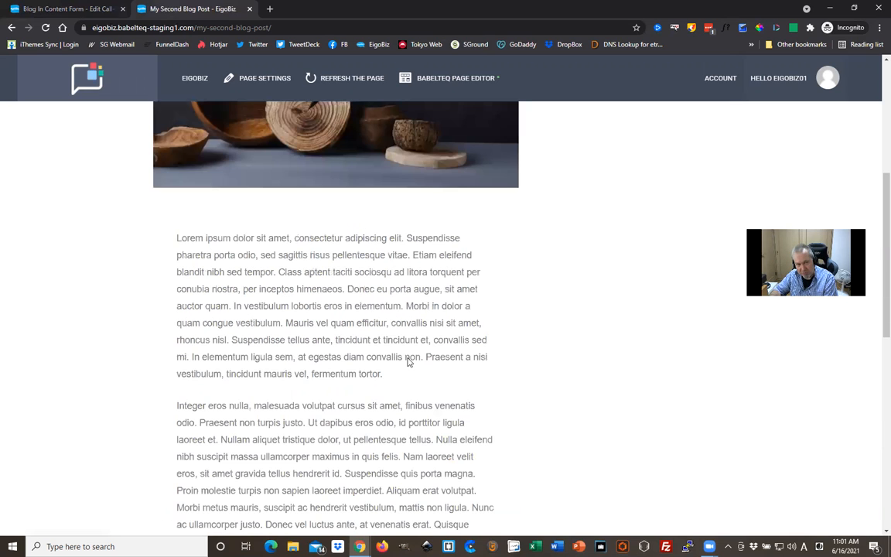
scroll(408, 362, up, 4)
scroll(408, 362, up, 1)
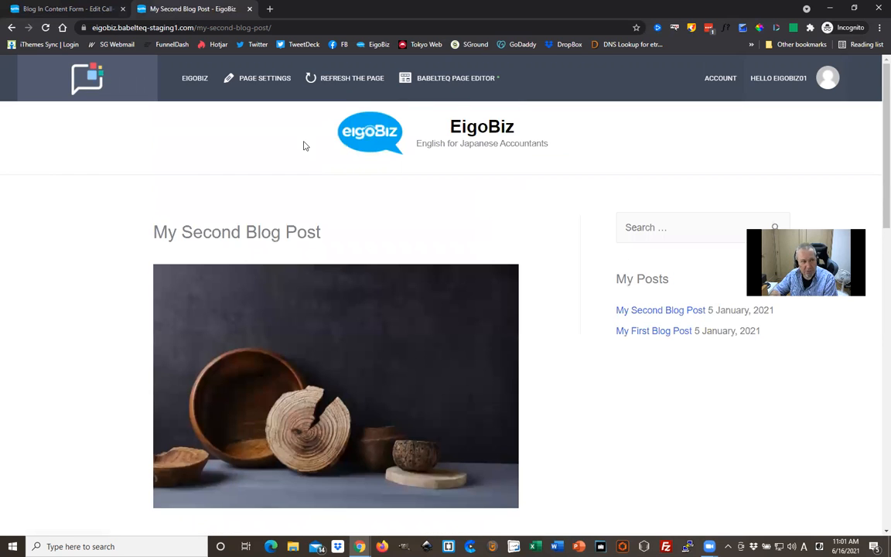
Step: Return to the Blog In Content Form editor and exit it to the Convert Pro dashboard
click(72, 9)
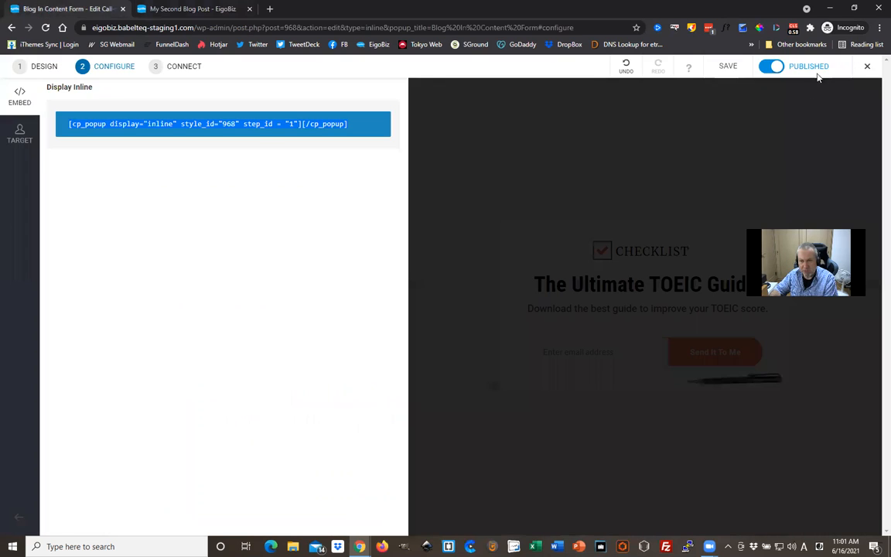
click(868, 69)
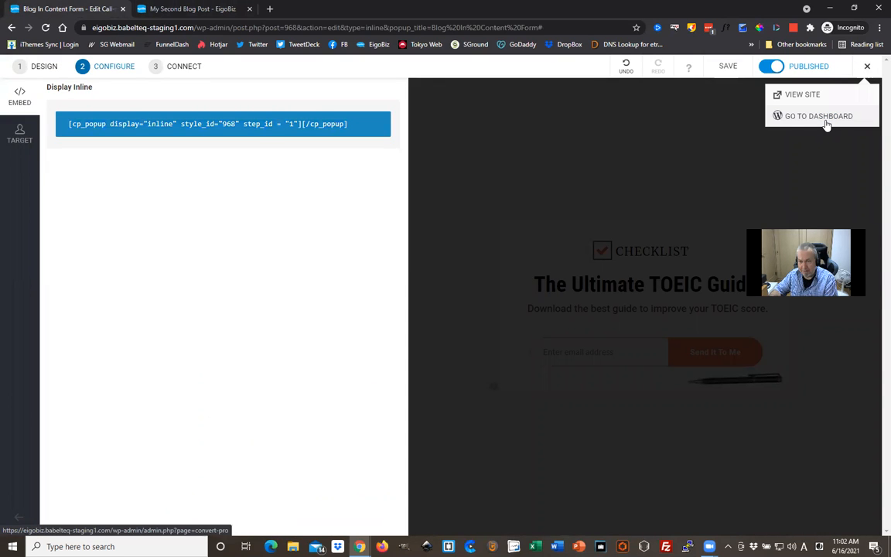
click(826, 124)
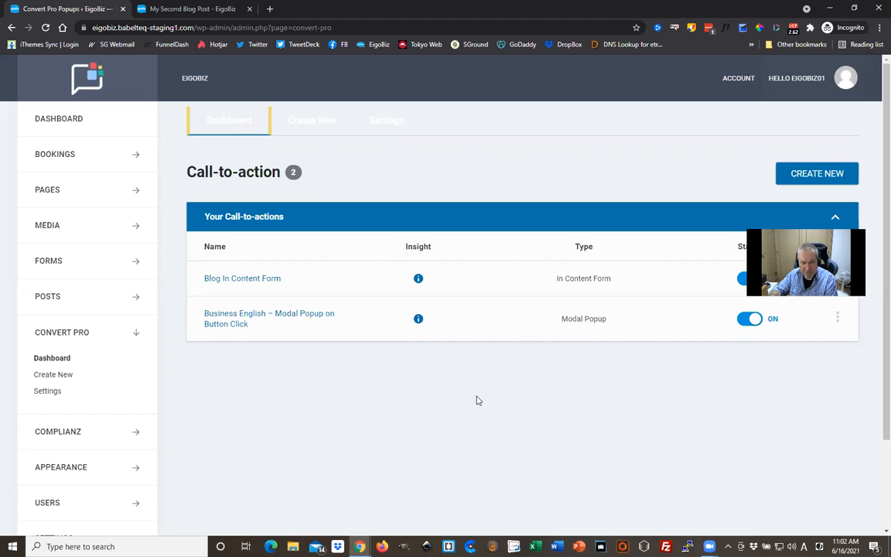
Step: Create a Slide-in call-to-action named Slide In Popup from the template with the round portrait and green Send Me Updates button
click(322, 130)
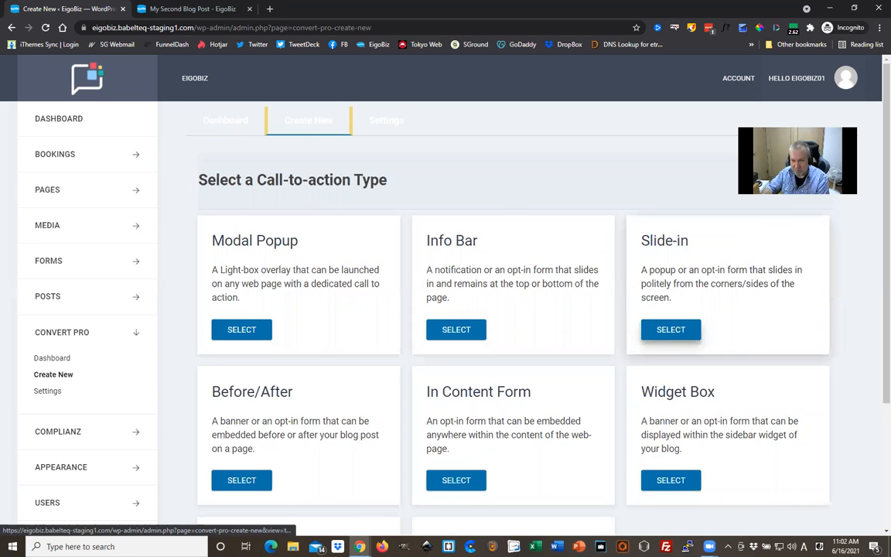
click(677, 329)
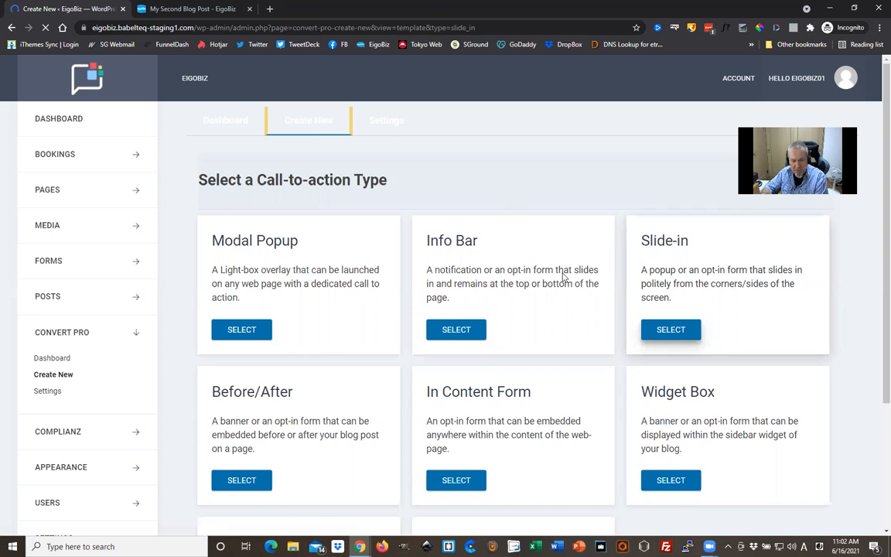
scroll(503, 255, down, 5)
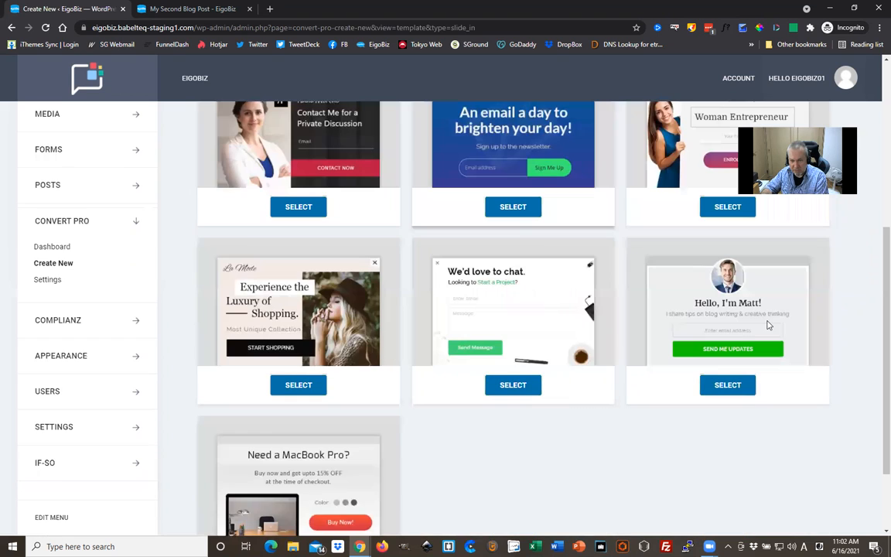
click(727, 385)
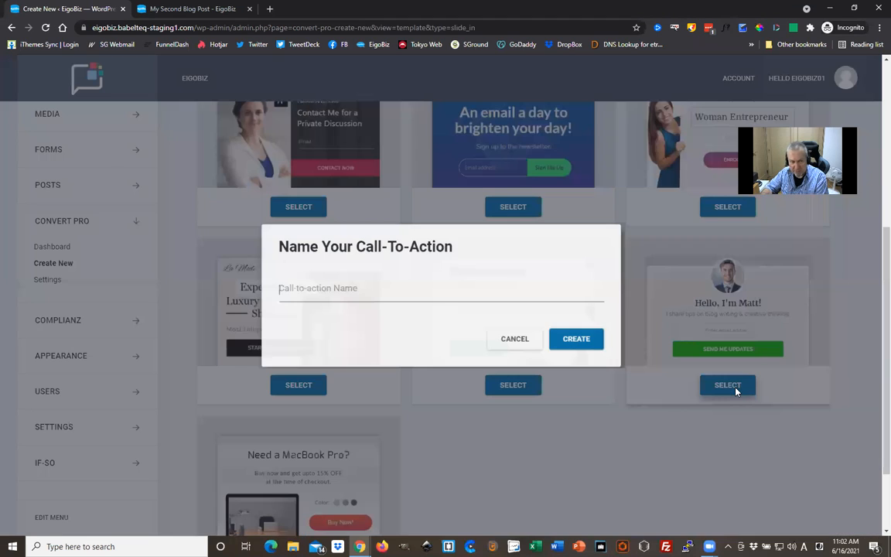
text(Slide In Popup)
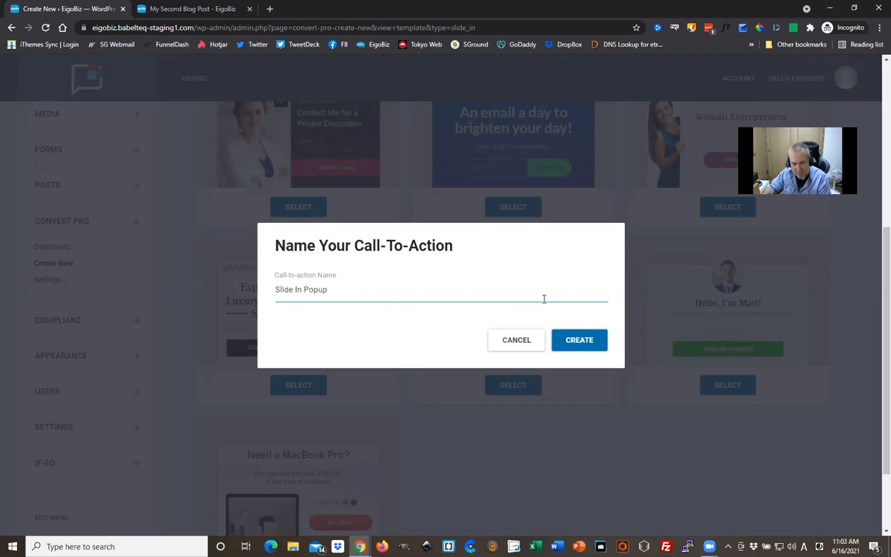
click(593, 344)
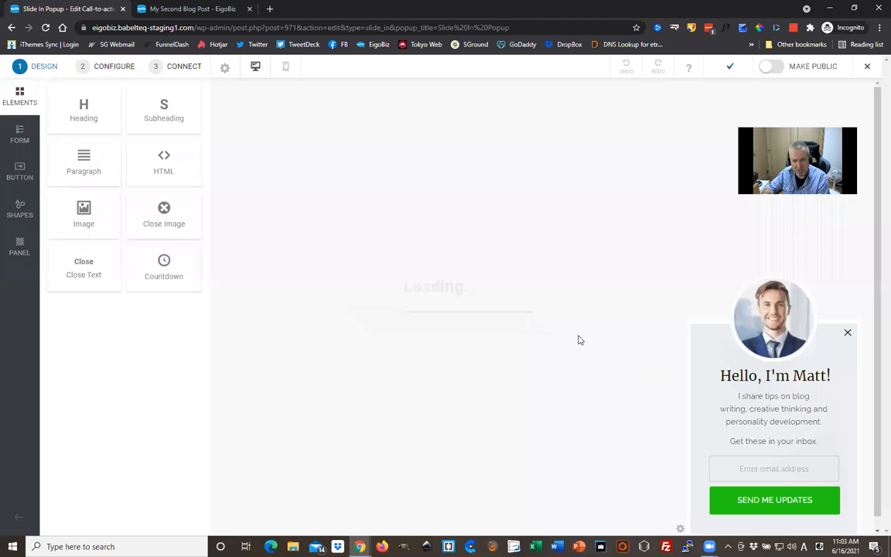
Step: Inspect the popup's heading, description text and portrait image as editable elements, leaving their settings as they are
click(768, 377)
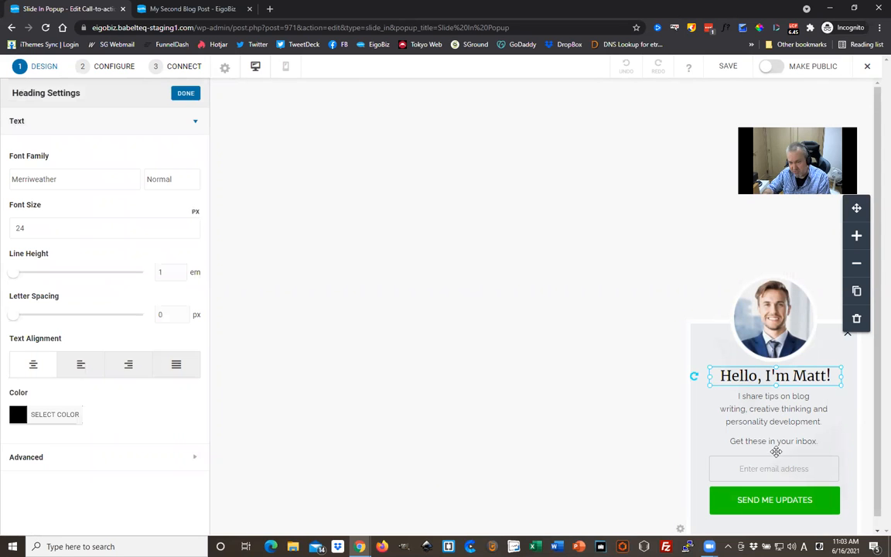
click(776, 414)
click(766, 316)
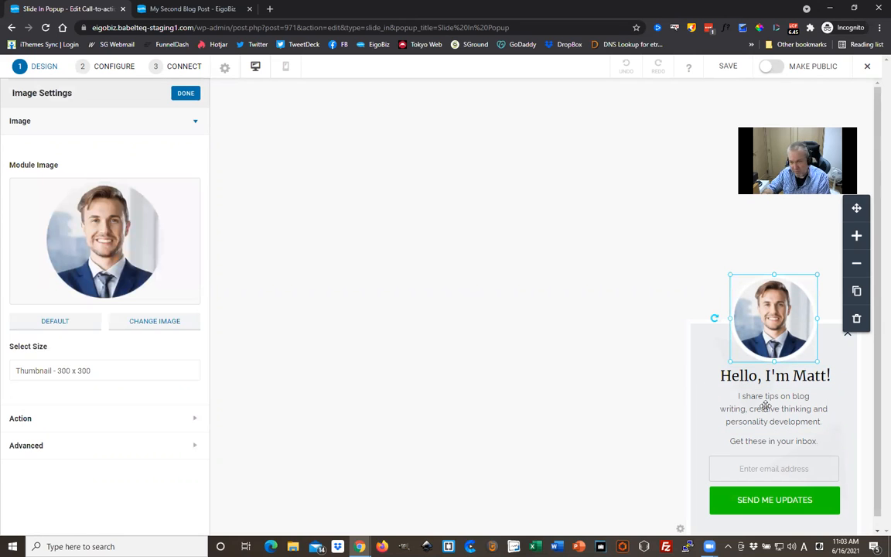
click(585, 344)
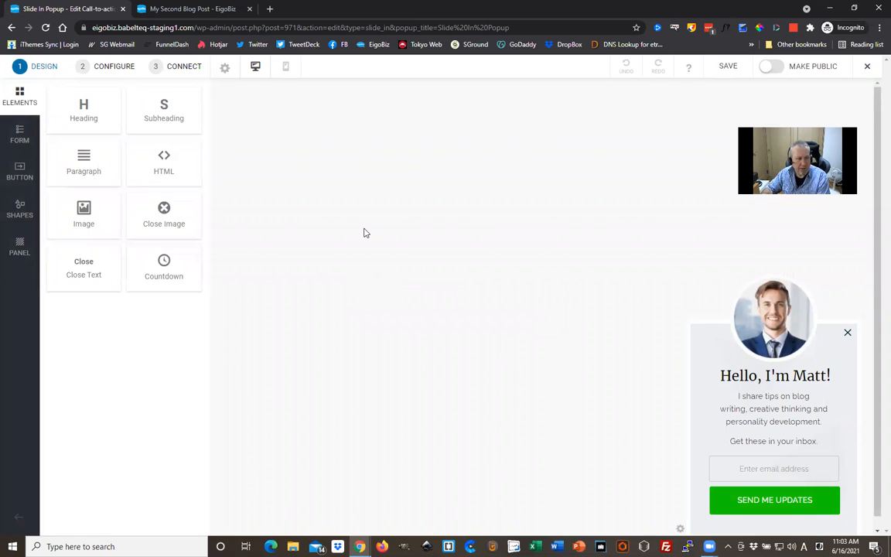
Step: Configure the popup to launch after 5 seconds on the page and review the other launch rules
click(111, 70)
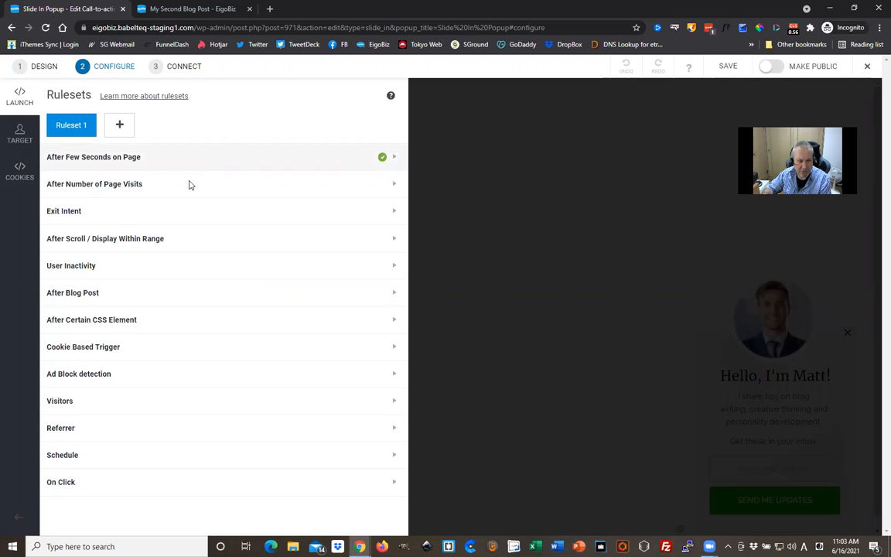
click(172, 164)
drag(316, 218, 292, 221)
text(5)
click(265, 199)
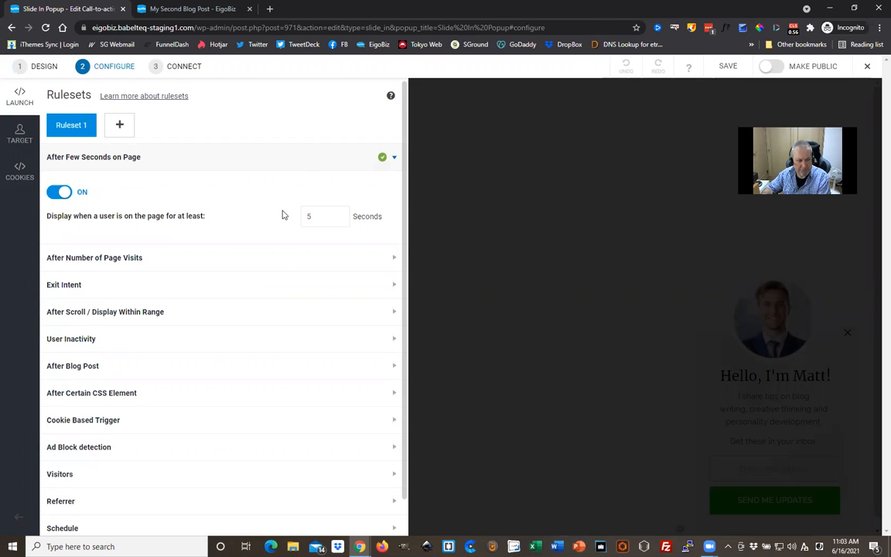
scroll(262, 375, down, 1)
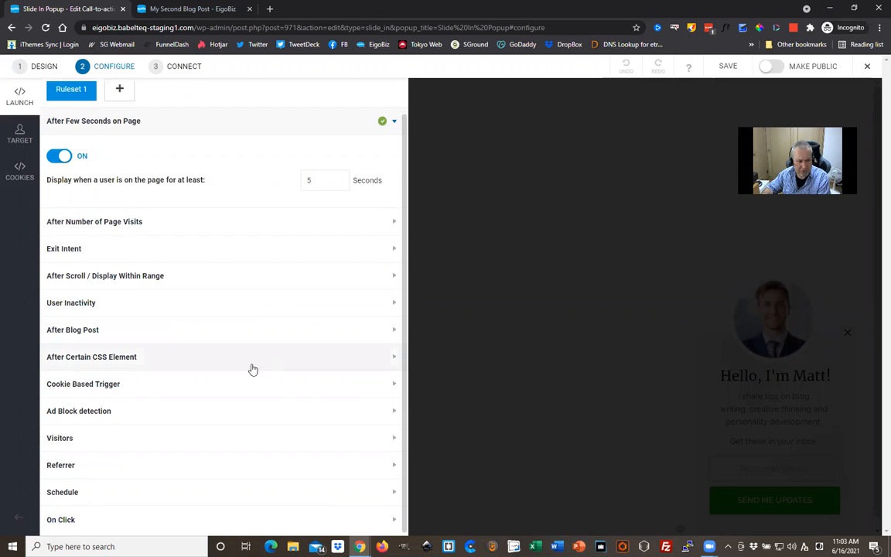
scroll(240, 352, up, 1)
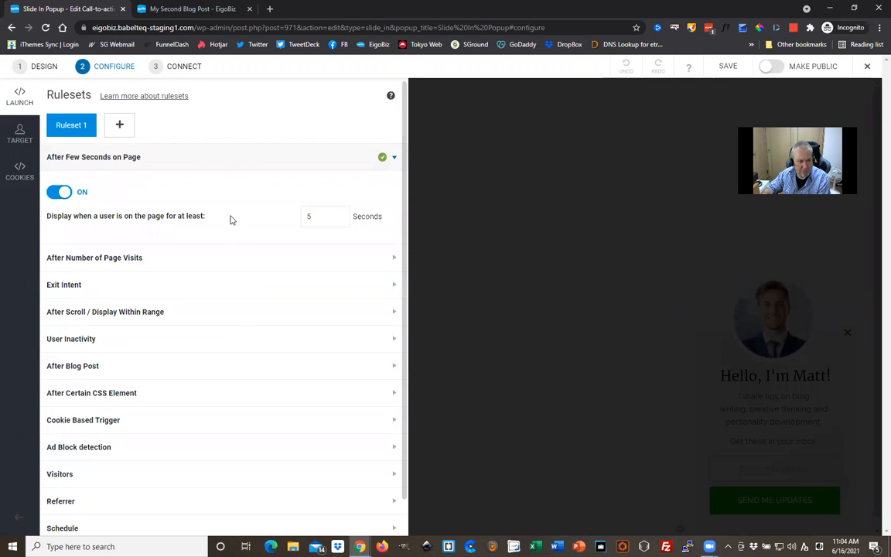
Step: Set the popup's page targeting display rule to All Posts
click(19, 140)
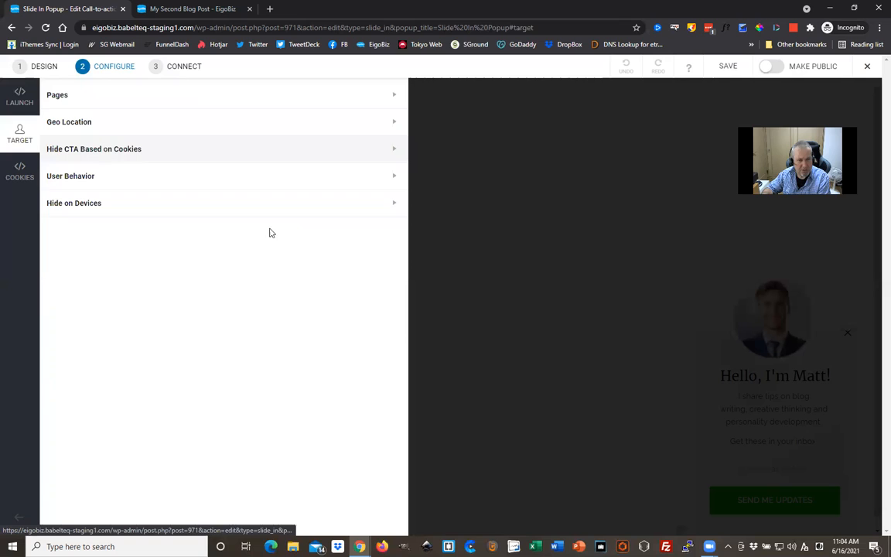
click(305, 99)
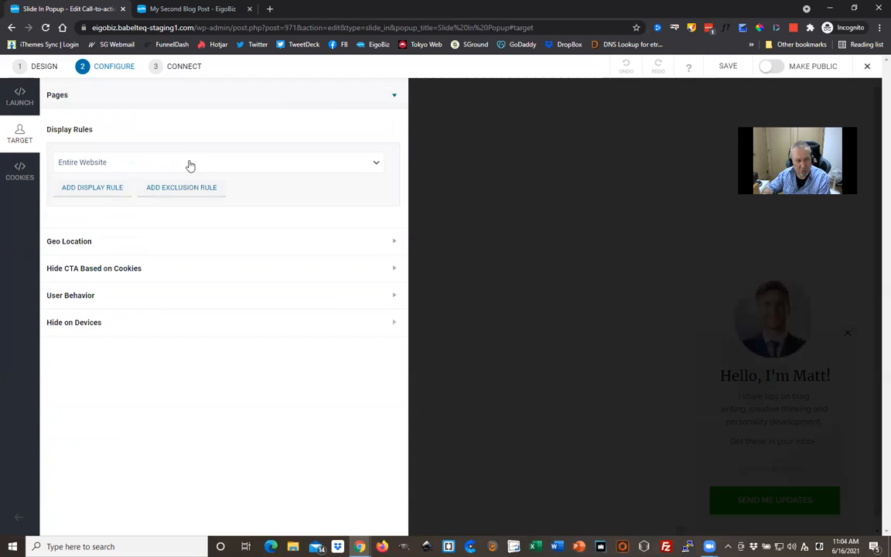
click(148, 167)
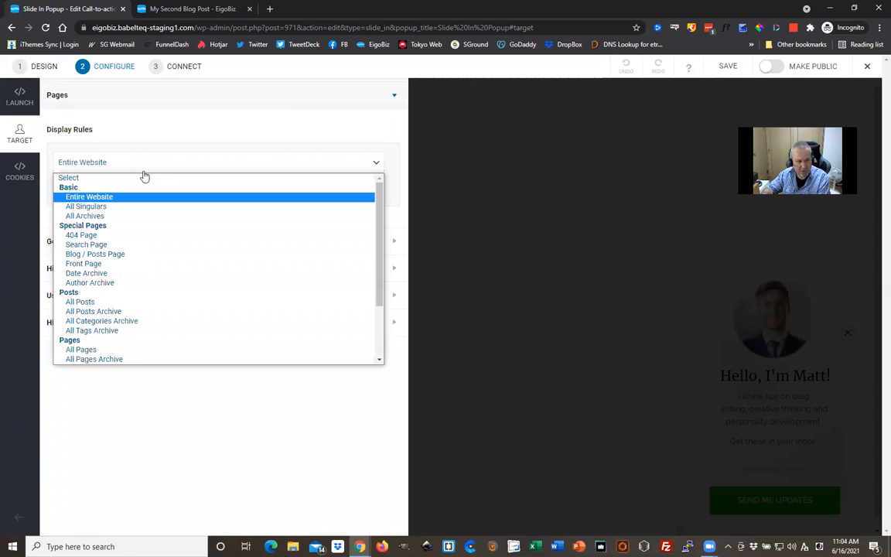
click(104, 302)
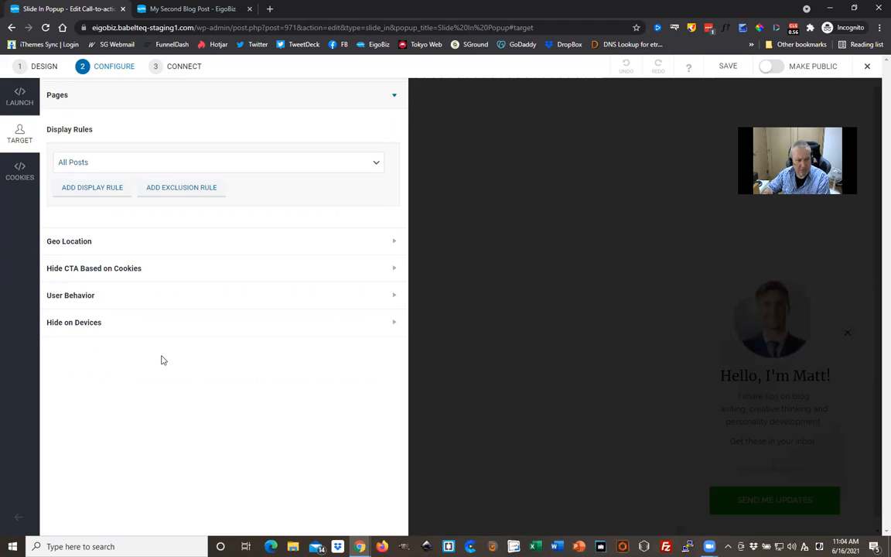
Step: View the email service connections without choosing one, then save the slide-in popup and make it public
click(185, 68)
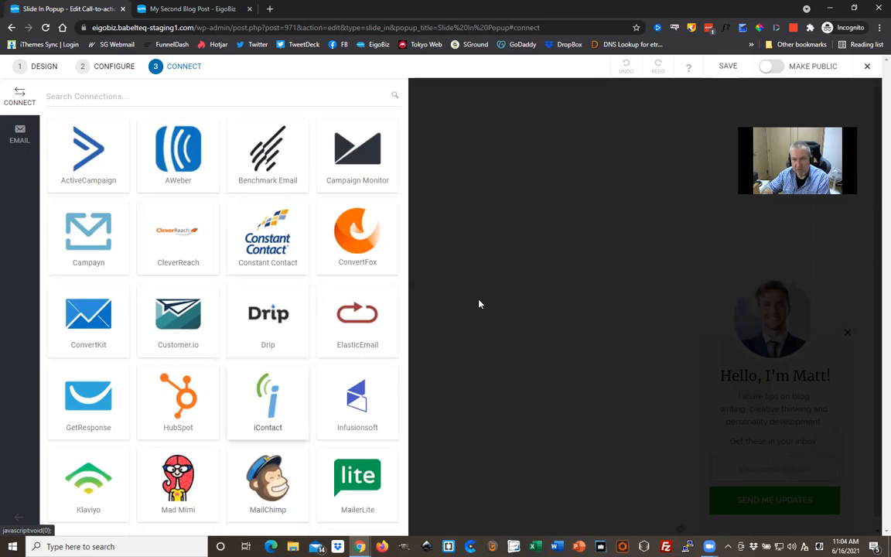
click(731, 68)
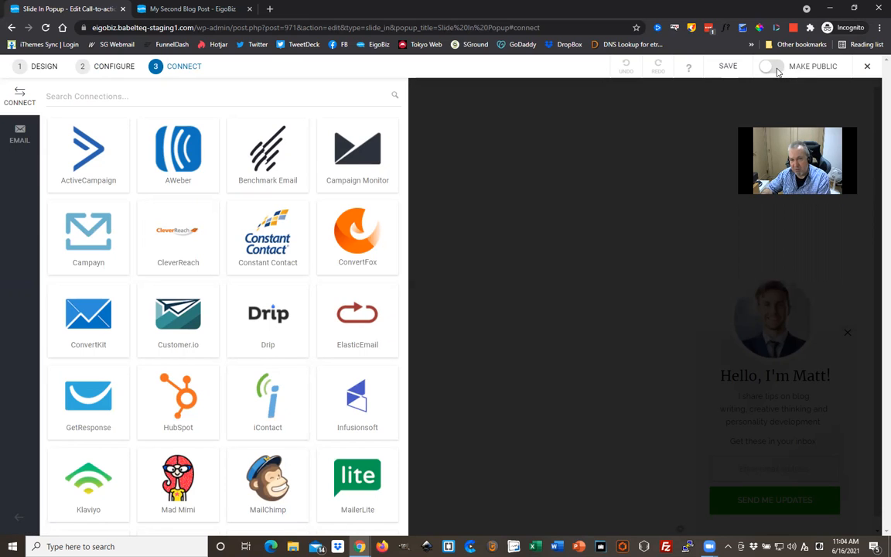
click(777, 69)
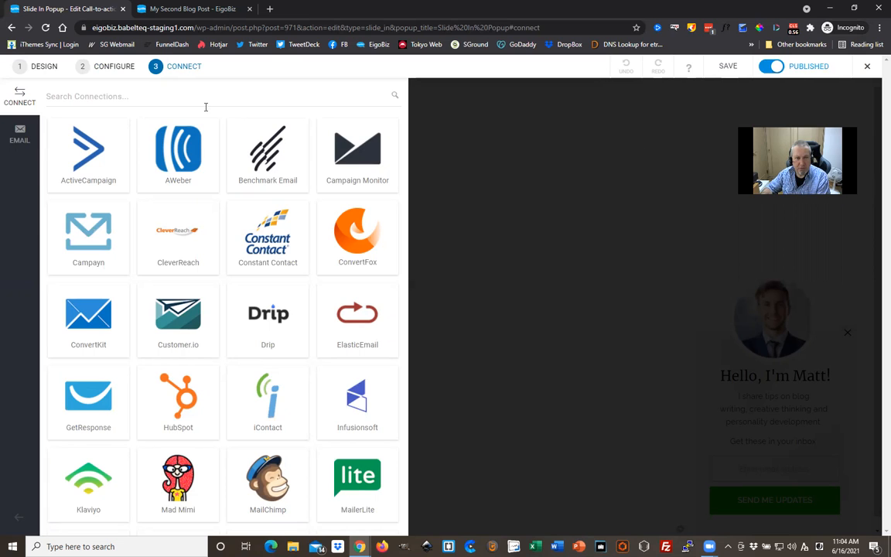
Step: Refresh the live My Second Blog Post to check that the slide-in popup appears
click(195, 11)
scroll(510, 286, down, 1)
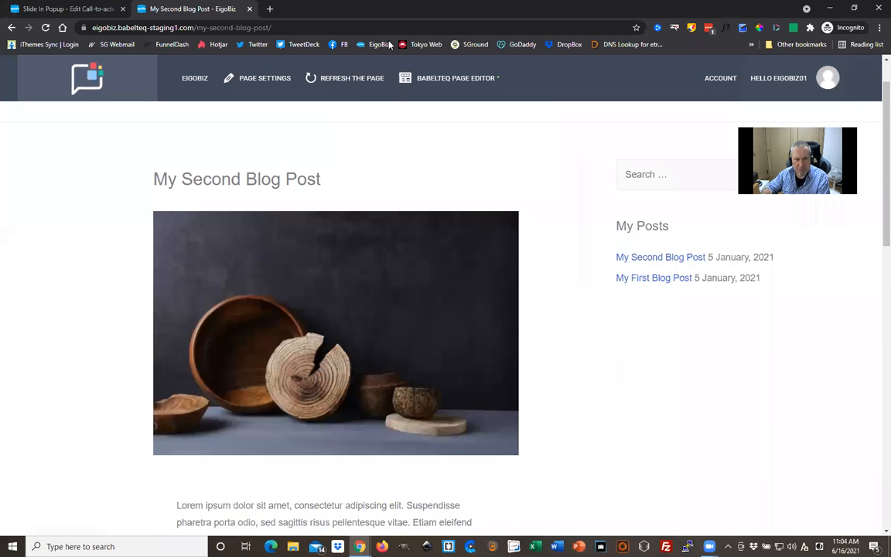
click(346, 81)
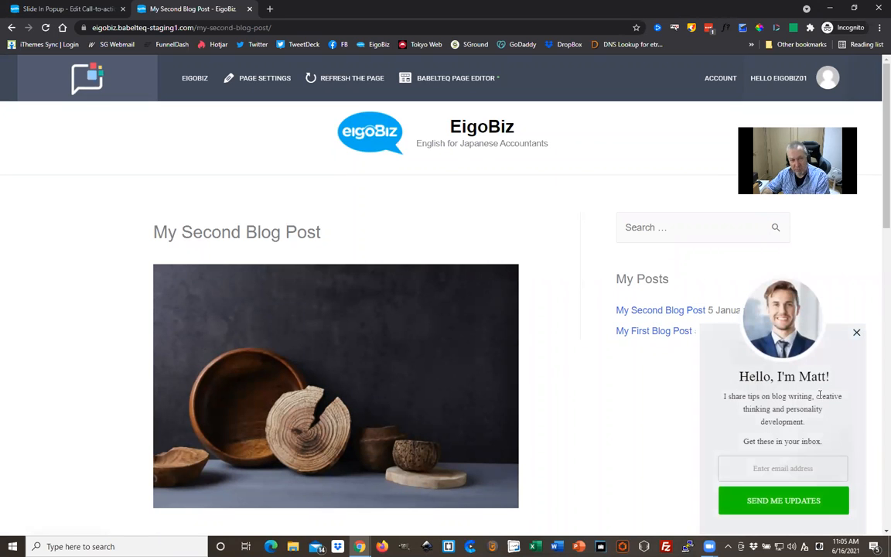
Step: Return to the slide-in popup's launch rules and turn off the After Few Seconds on Page rule
click(85, 9)
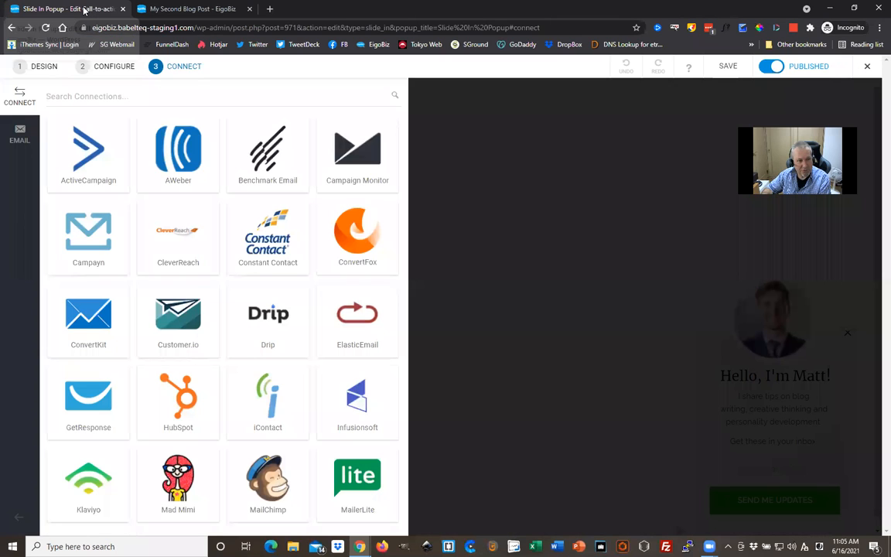
click(119, 70)
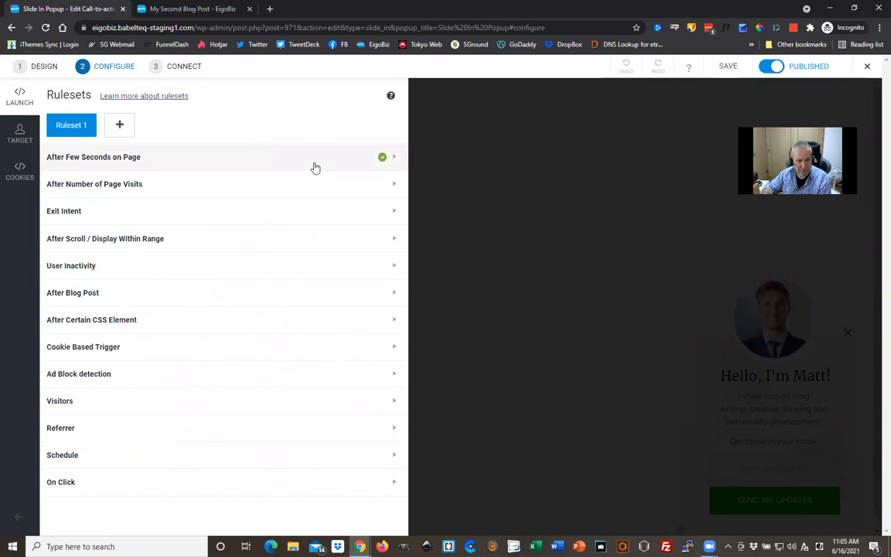
click(314, 164)
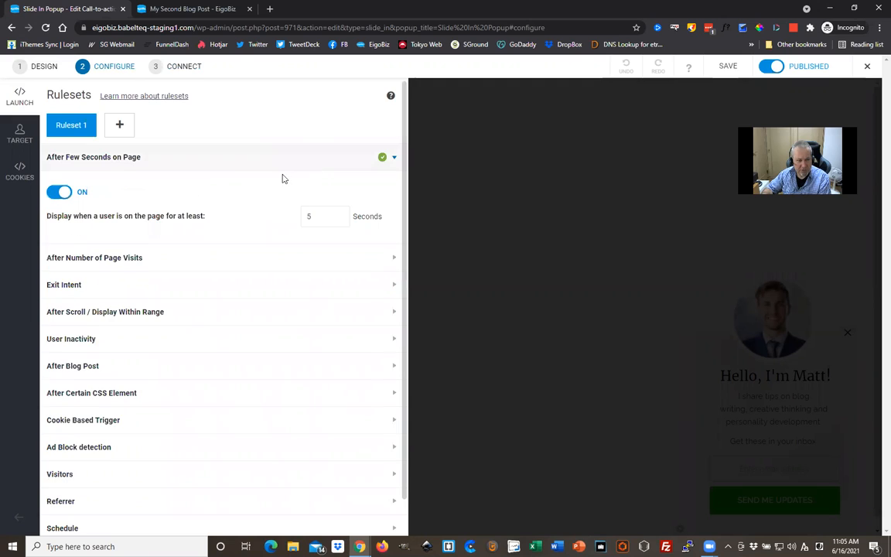
click(58, 193)
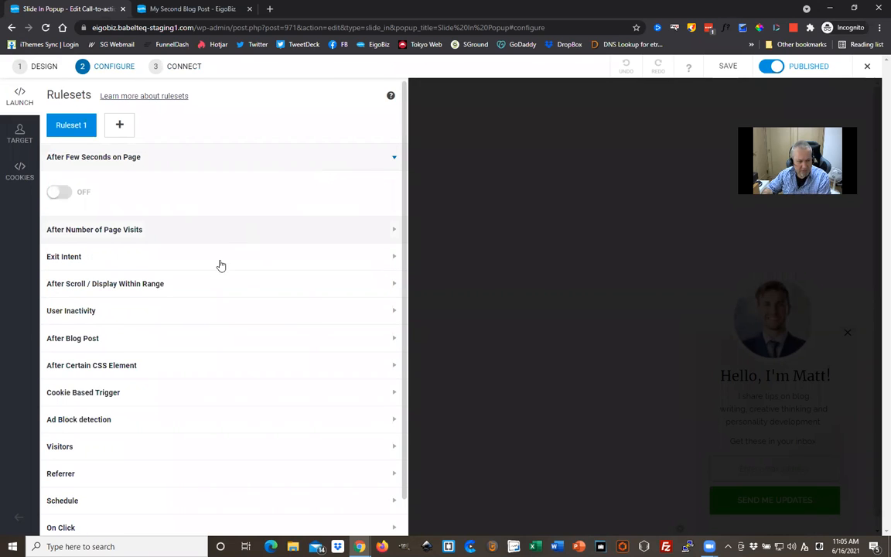
Step: Enable the After Blog Post launch rule for the slide-in popup and save the changes
scroll(223, 264, down, 1)
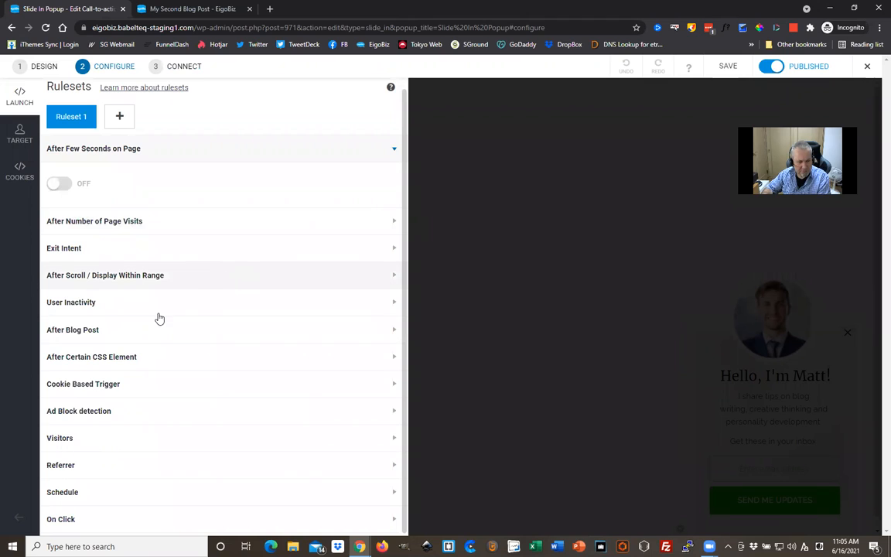
click(323, 337)
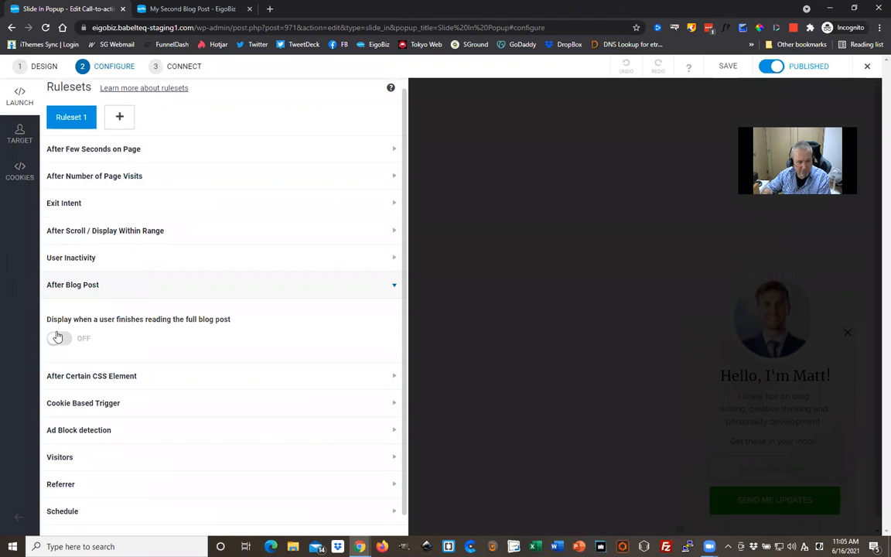
click(63, 339)
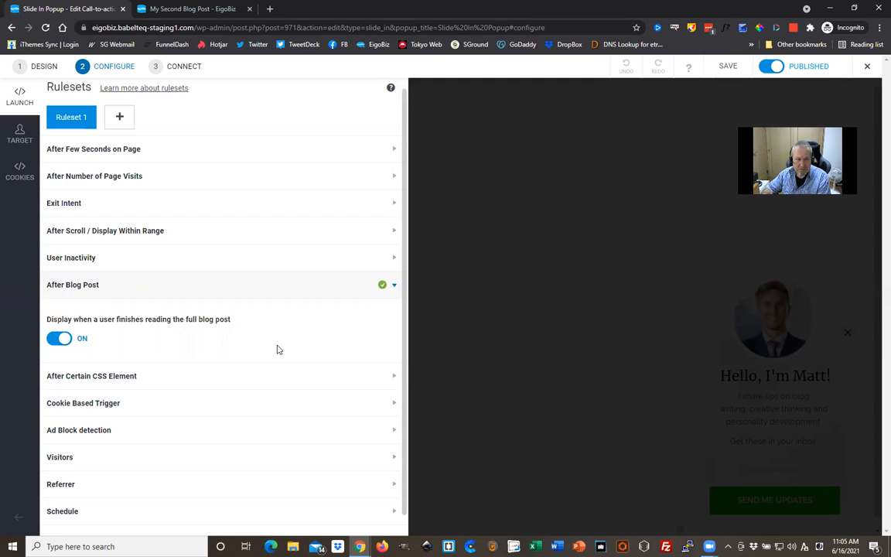
click(727, 68)
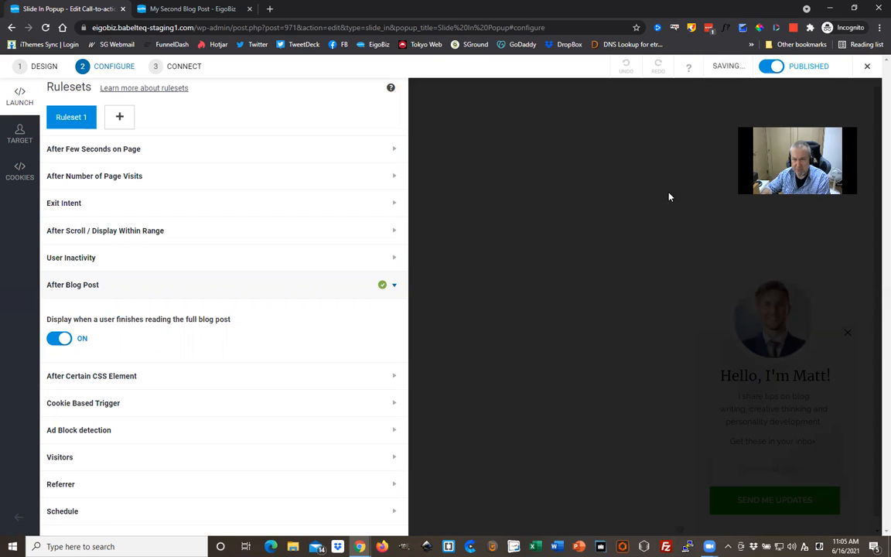
Step: Refresh the live My Second Blog Post and read through to its end to check the popup's after-post trigger
click(187, 9)
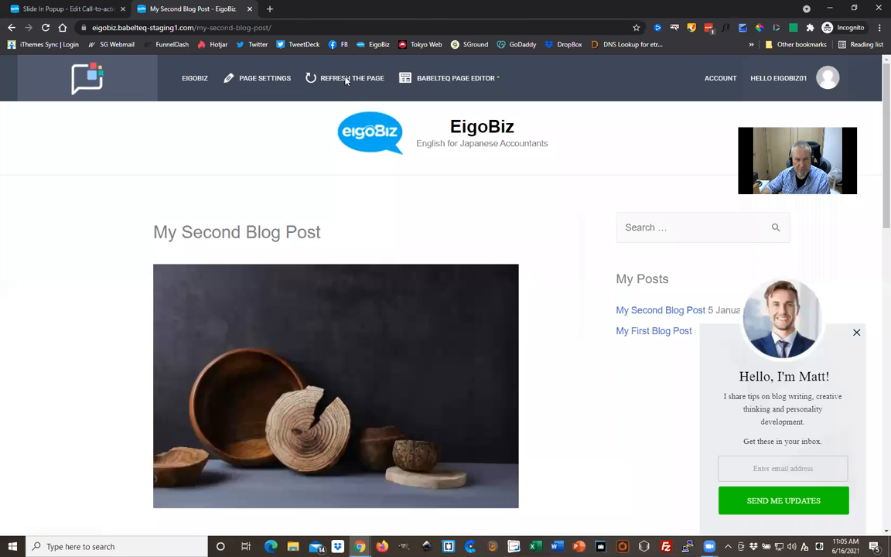
click(346, 80)
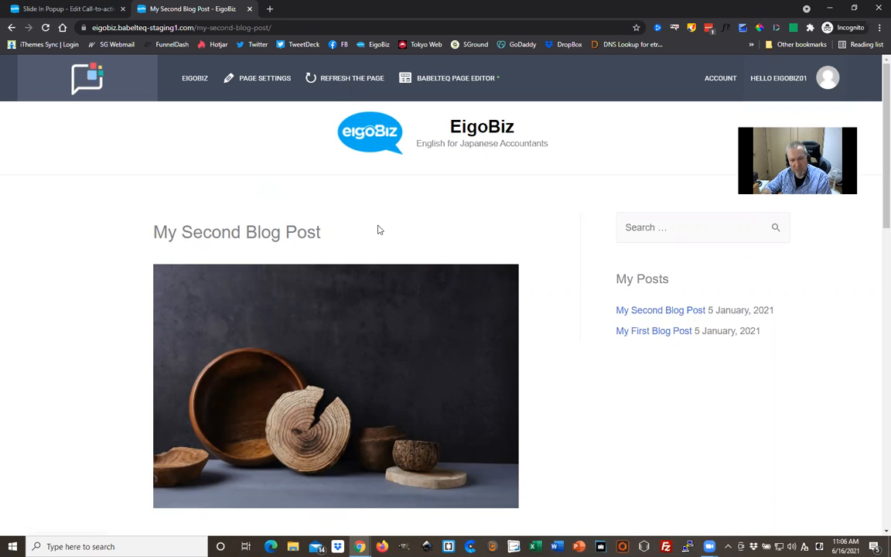
scroll(379, 229, down, 1)
scroll(363, 252, down, 2)
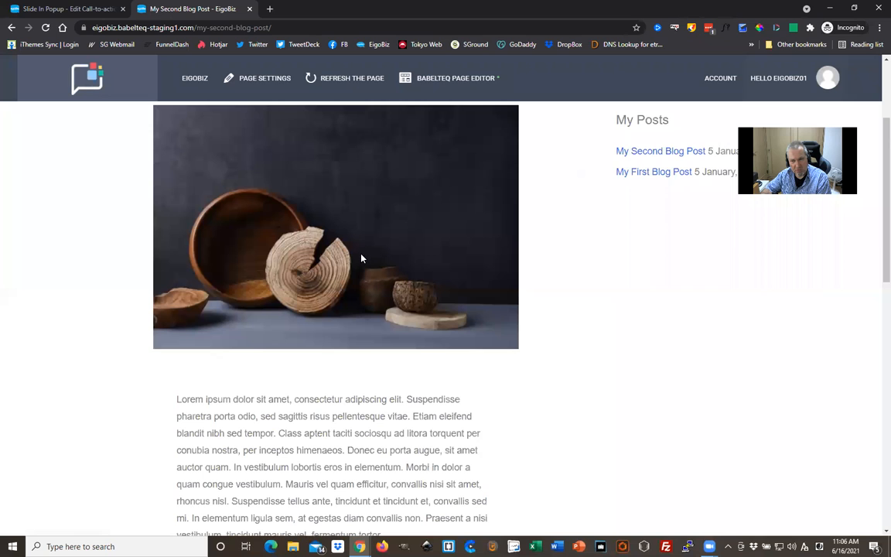
scroll(361, 257, down, 2)
scroll(361, 263, down, 5)
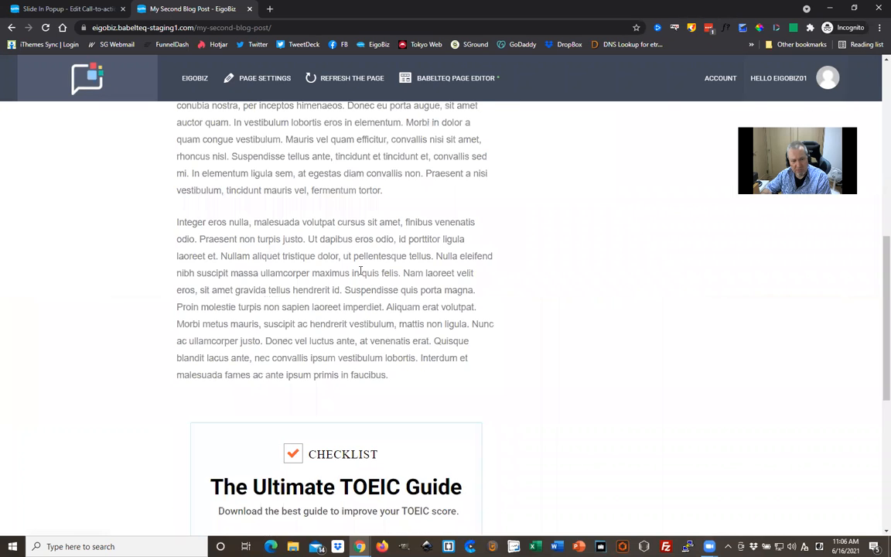
scroll(361, 274, down, 4)
scroll(359, 277, down, 3)
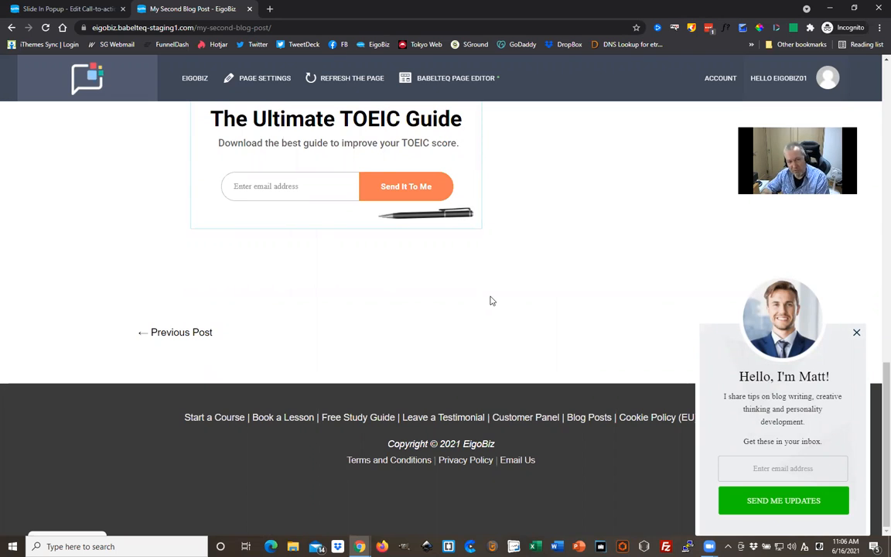
scroll(523, 335, up, 1)
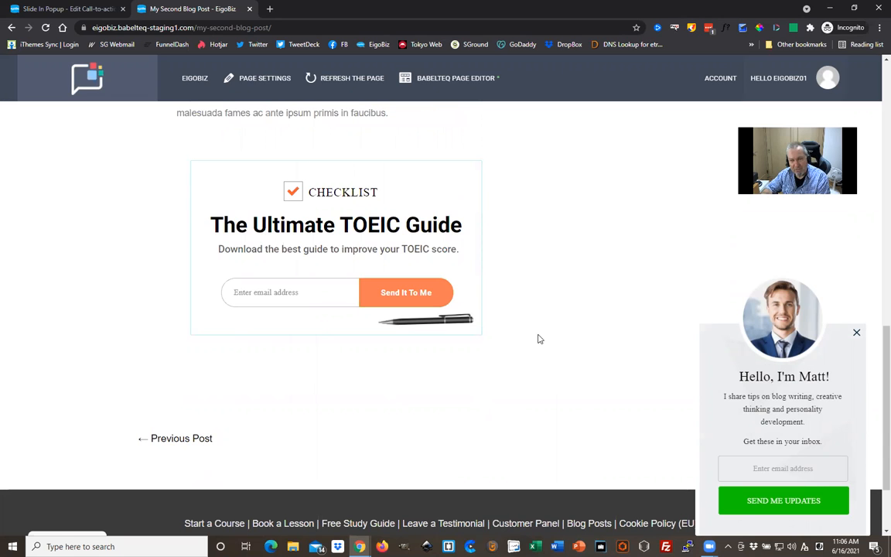
scroll(537, 338, up, 10)
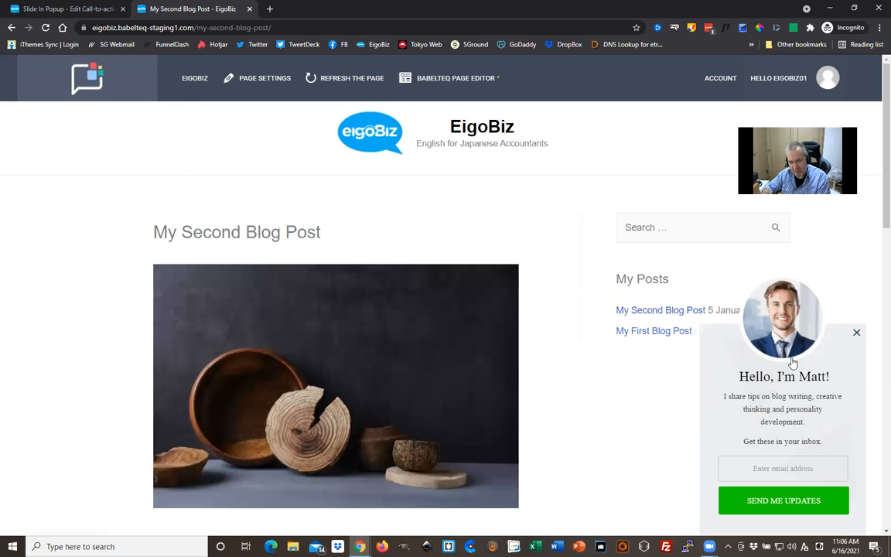
Step: Open My First Blog Post and go through to its end to check the slide-in popup there
click(661, 338)
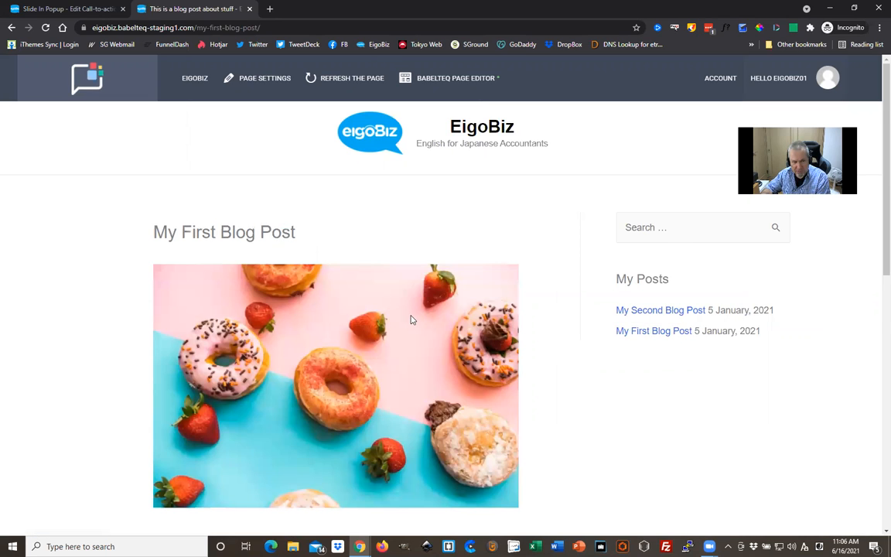
scroll(411, 319, down, 1)
scroll(407, 323, down, 2)
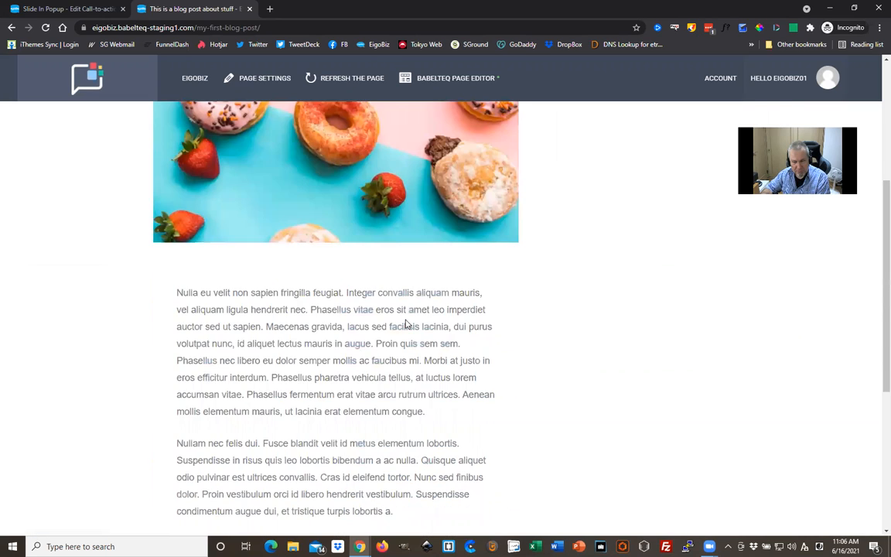
scroll(406, 323, down, 3)
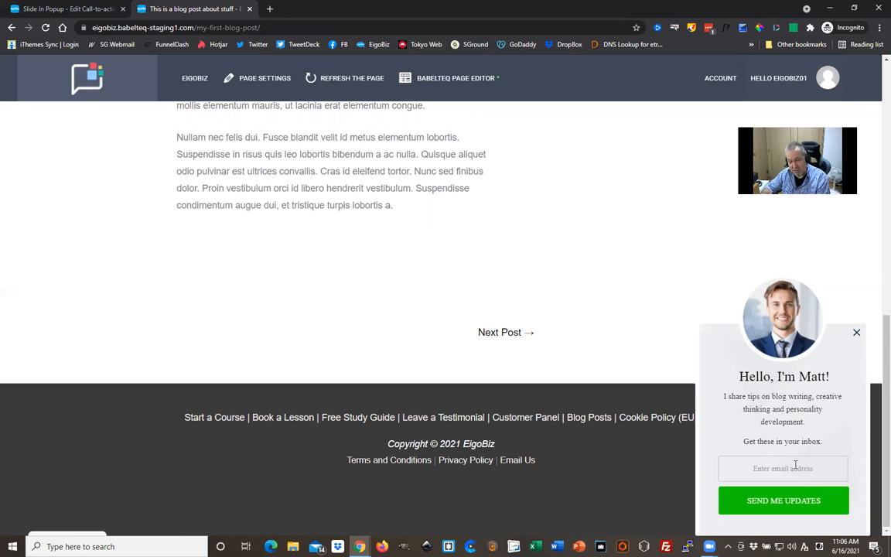
click(788, 499)
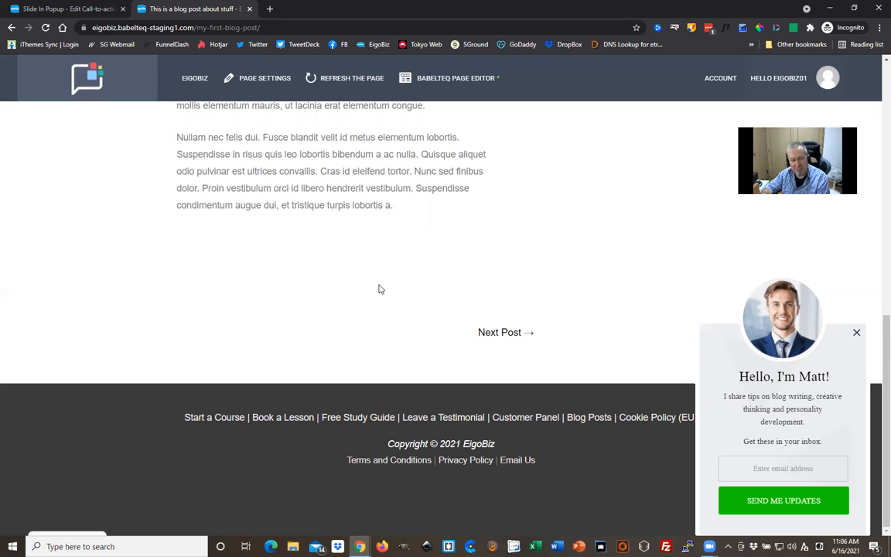
scroll(296, 273, up, 6)
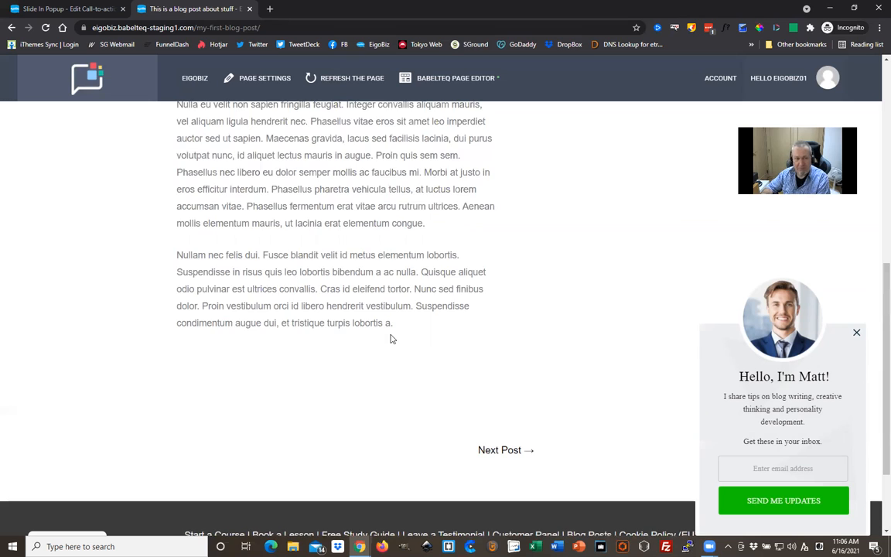
scroll(391, 338, up, 2)
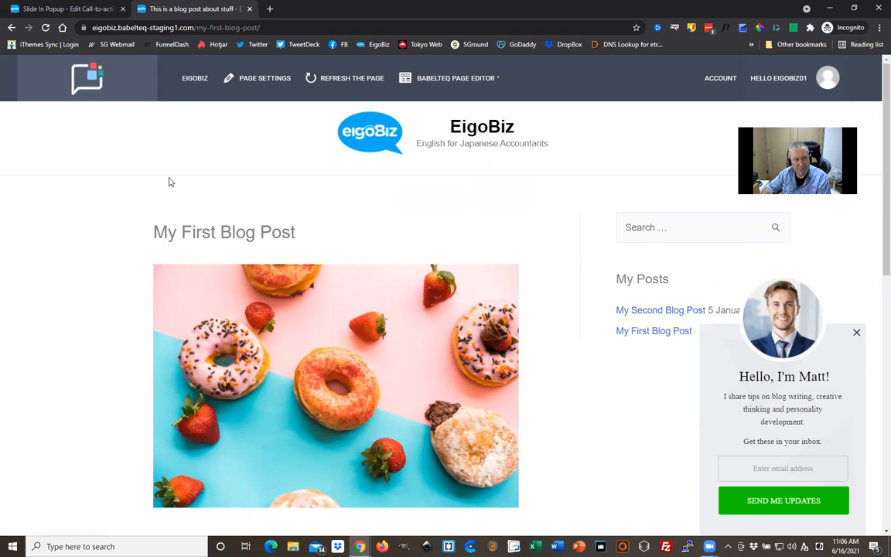
Step: Review the popup's targeting options and its settings for adding a specific cookie after closing or submission
click(93, 9)
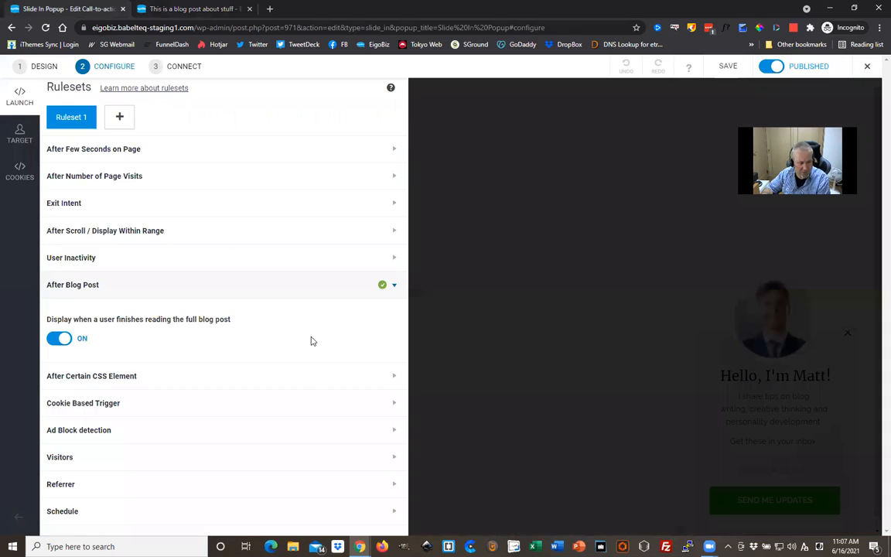
click(17, 138)
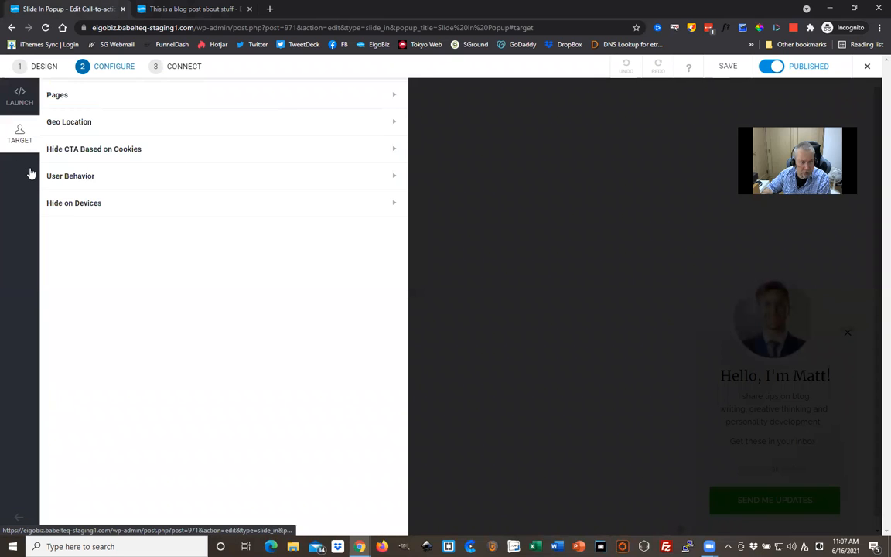
click(29, 171)
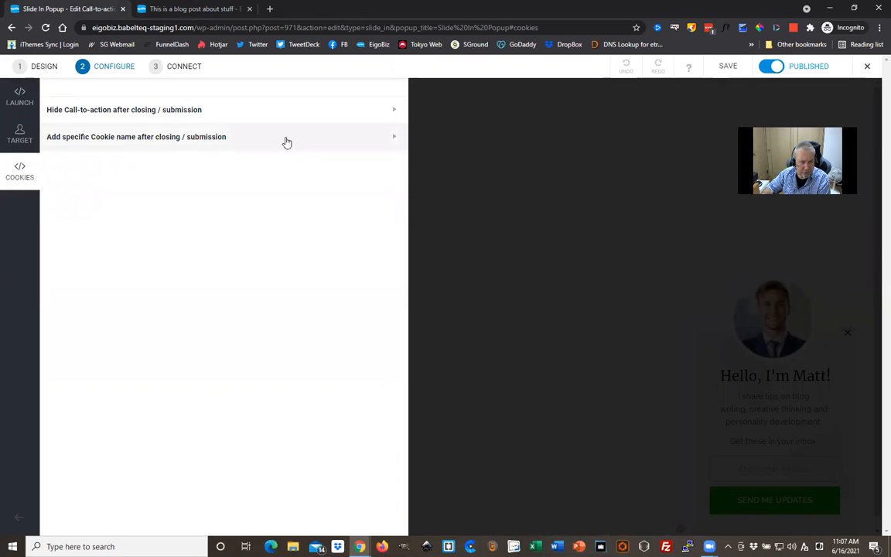
click(298, 144)
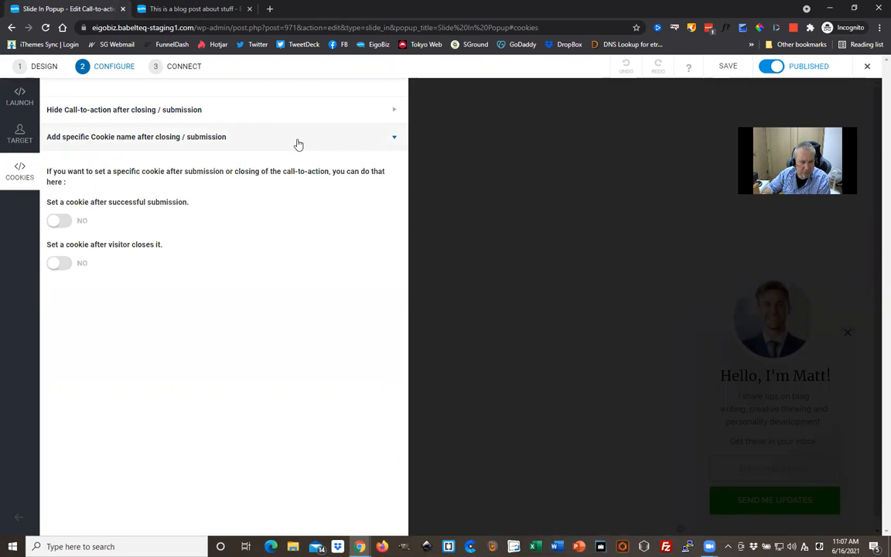
click(294, 120)
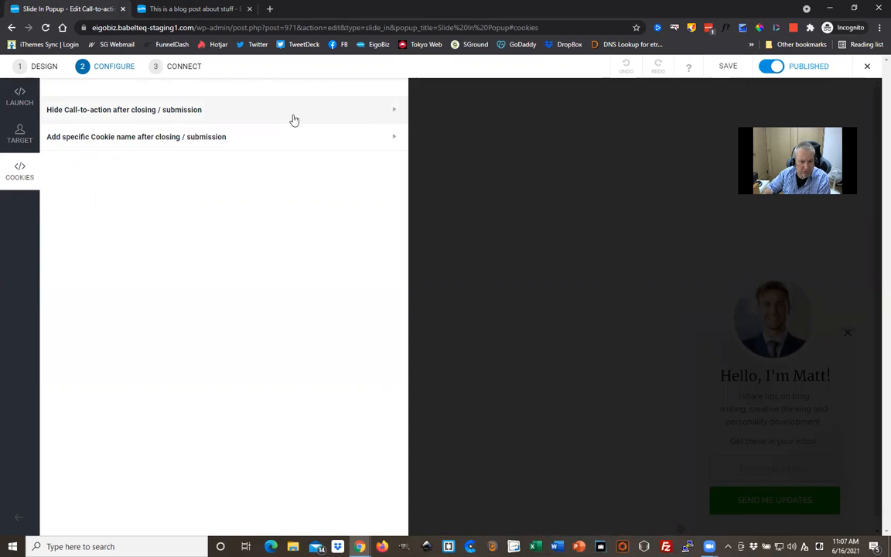
Step: Set the popup to stay hidden for 50 days after conversion and 7 days after closing
click(293, 120)
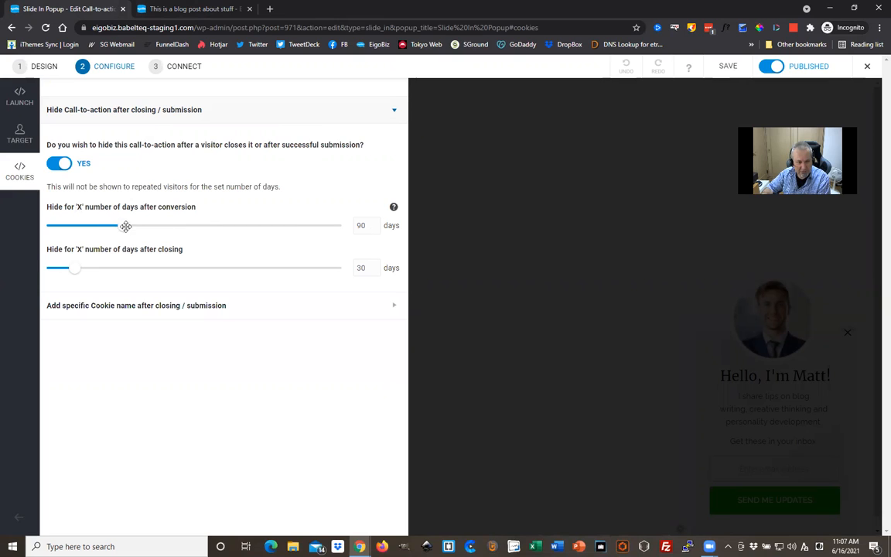
mouse_move(282, 228)
mouse_down()
mouse_move(334, 225)
mouse_move(277, 225)
mouse_up()
click(92, 224)
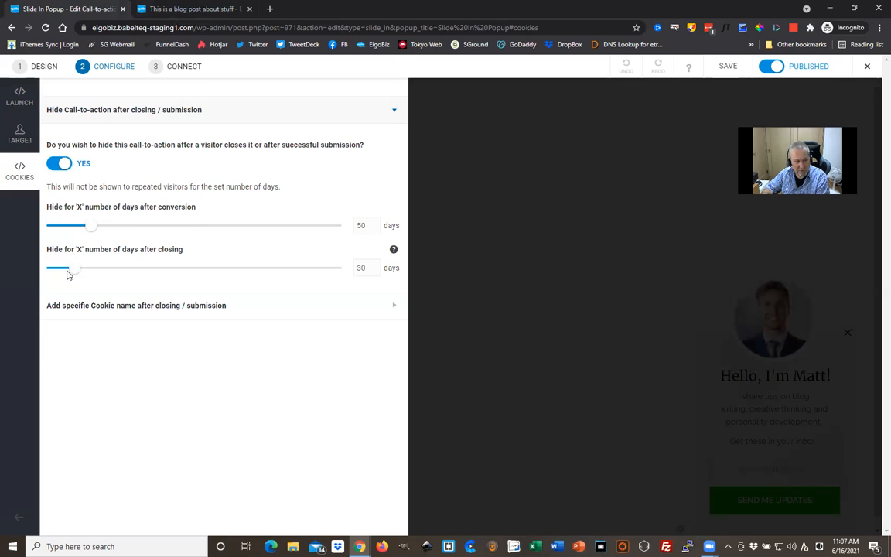
drag(77, 268, 54, 268)
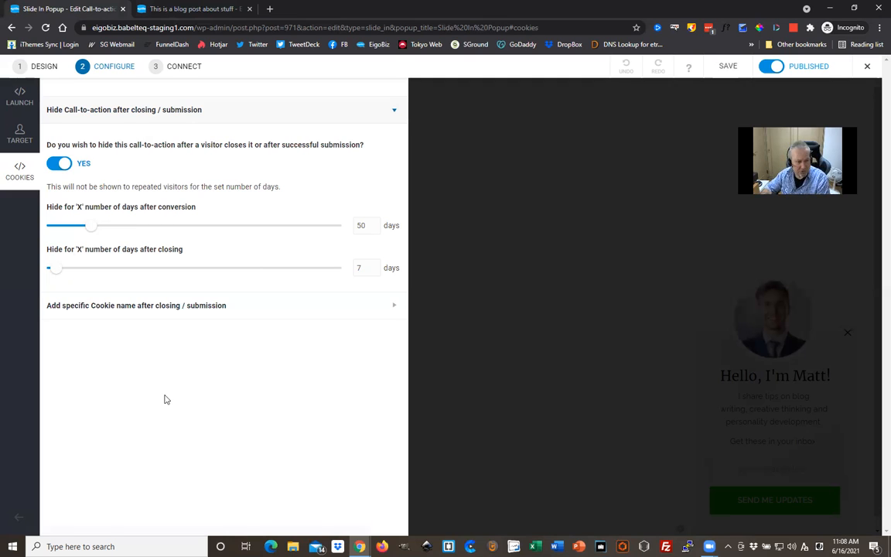
Step: Save the slide-in popup and close its editor to return to the list of call-to-actions
click(741, 71)
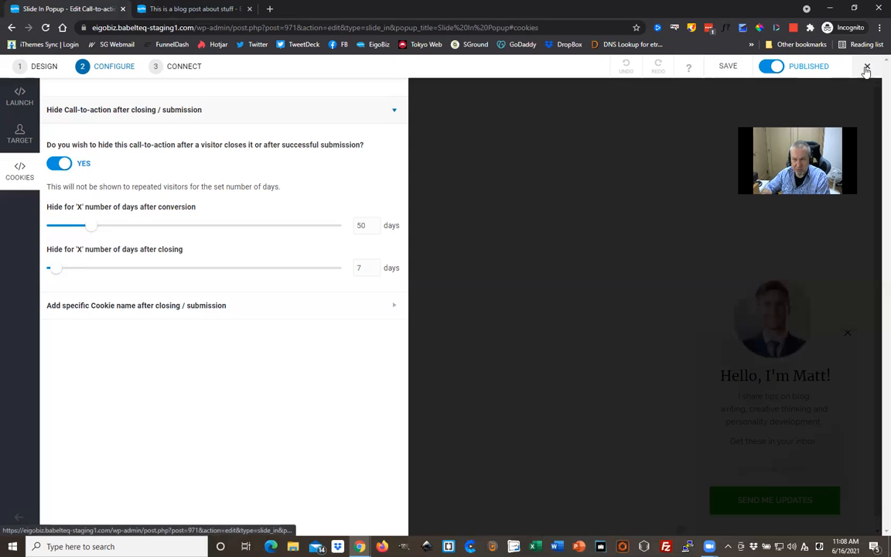
mouse_move(866, 70)
click(841, 116)
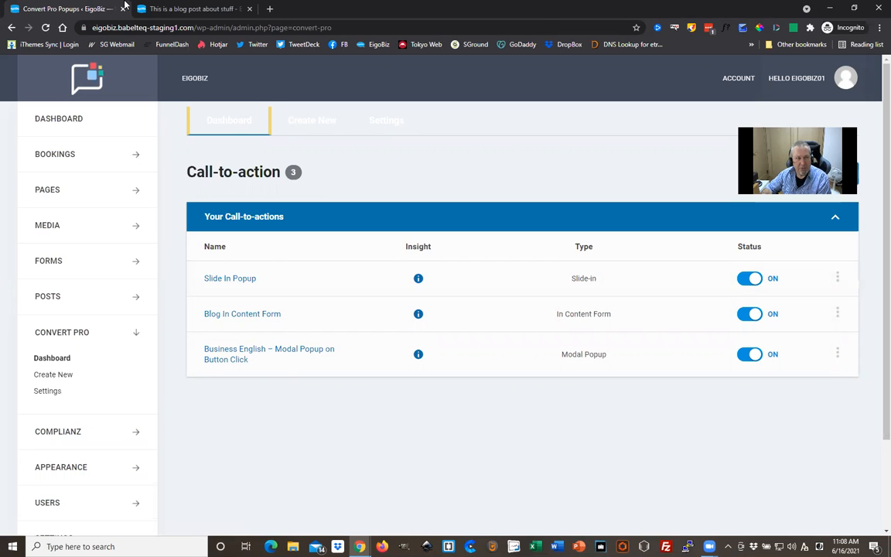
Step: Open the live My Second Blog Post and look through the post down to the embedded TOEIC guide form
click(193, 9)
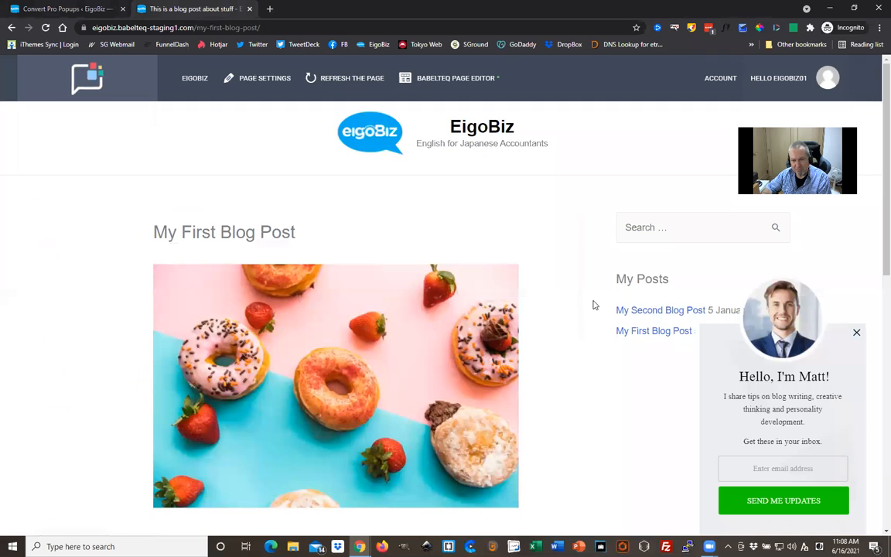
click(647, 311)
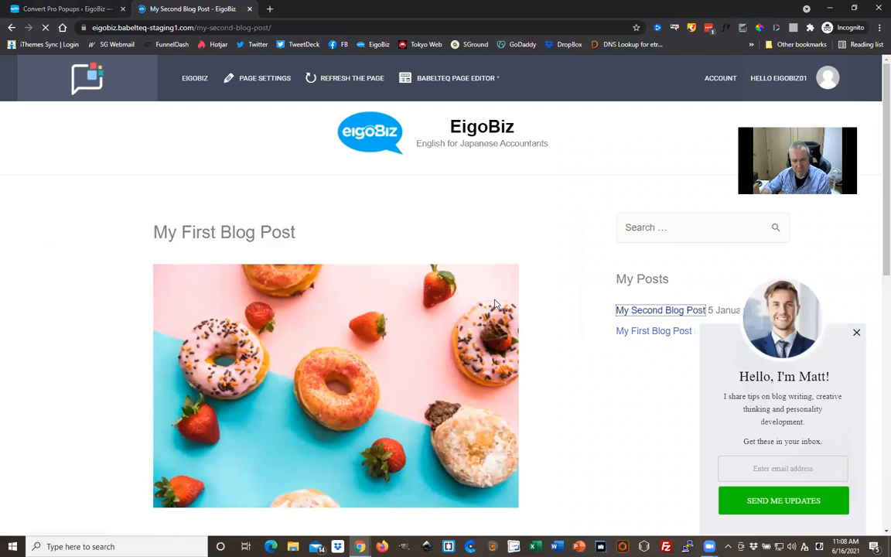
scroll(116, 257, down, 8)
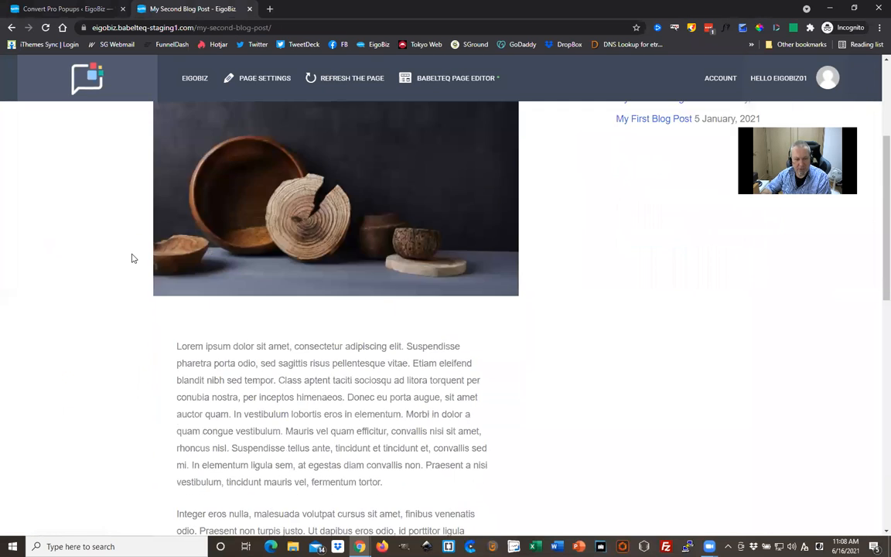
scroll(132, 259, up, 5)
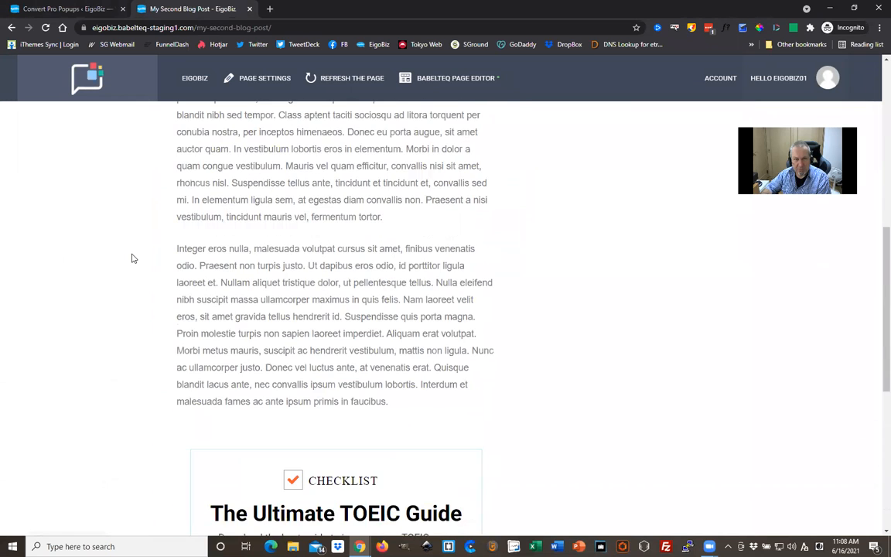